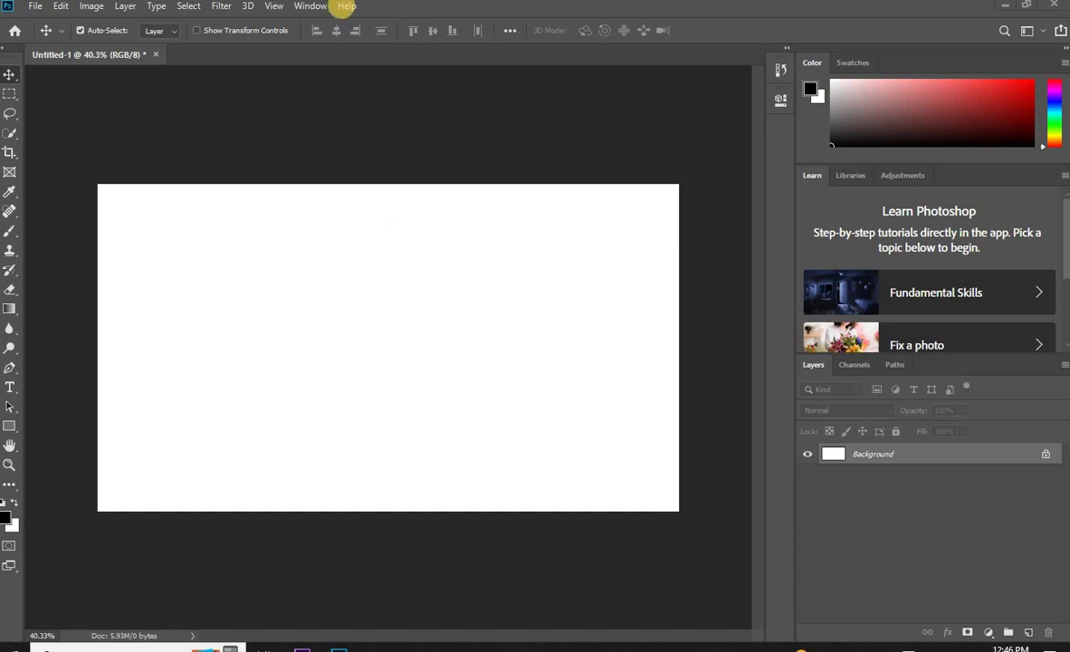
- Show the Timeline panel from the Window menu for the blank Untitled-1 document
click(306, 8)
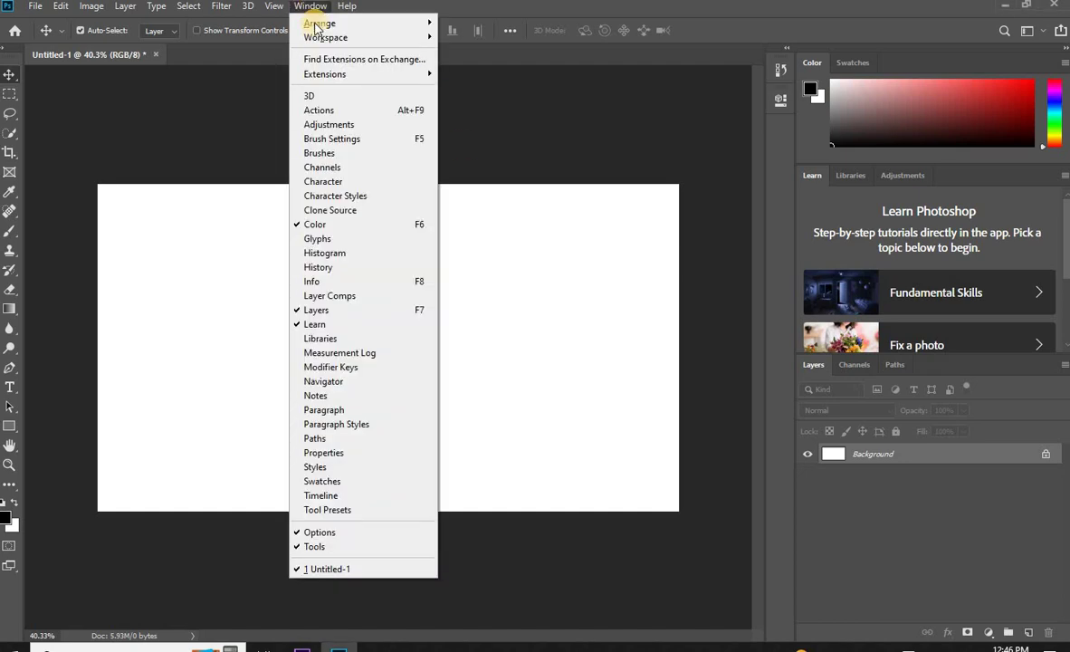
click(319, 496)
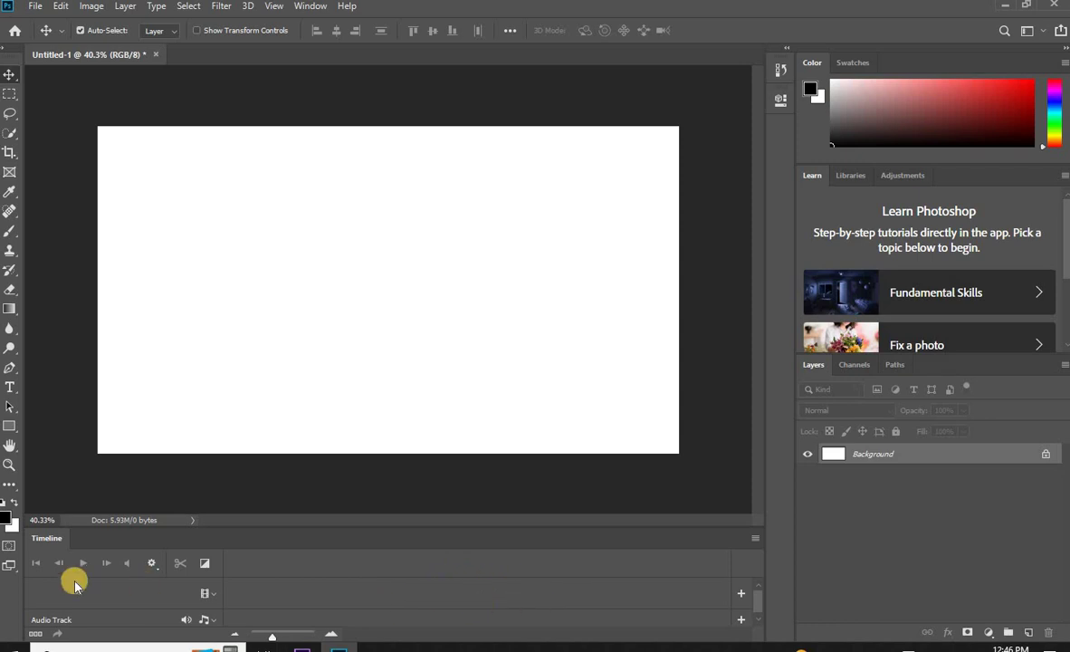
- Fill a marquee box in the upper left with black on new Layer 1, then make it a smart object
click(9, 93)
drag(183, 168, 310, 276)
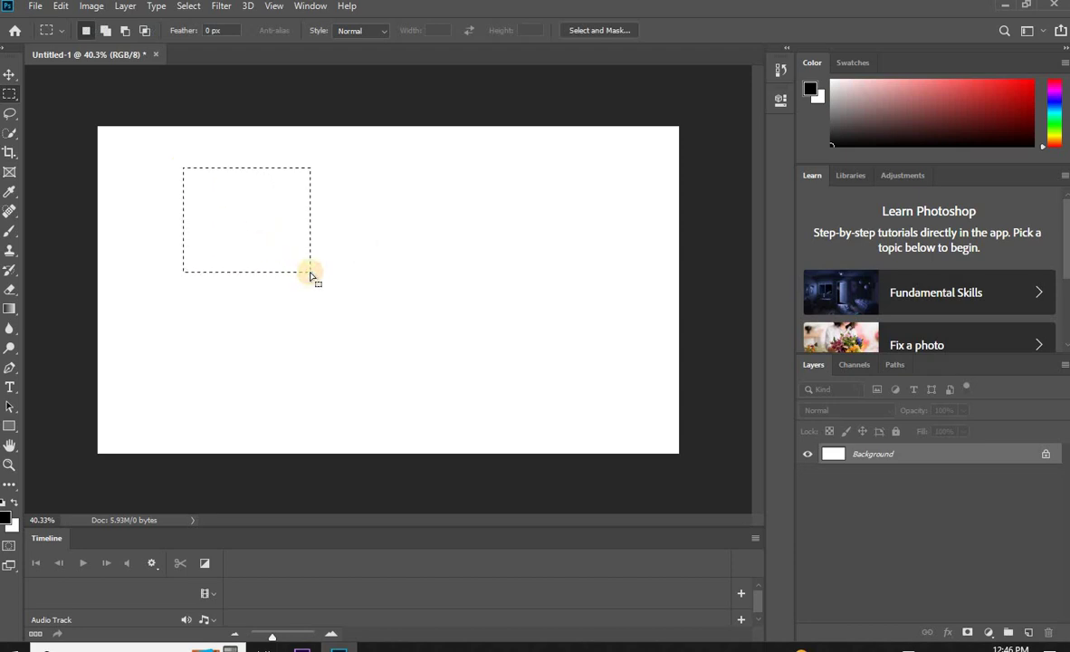
click(1029, 632)
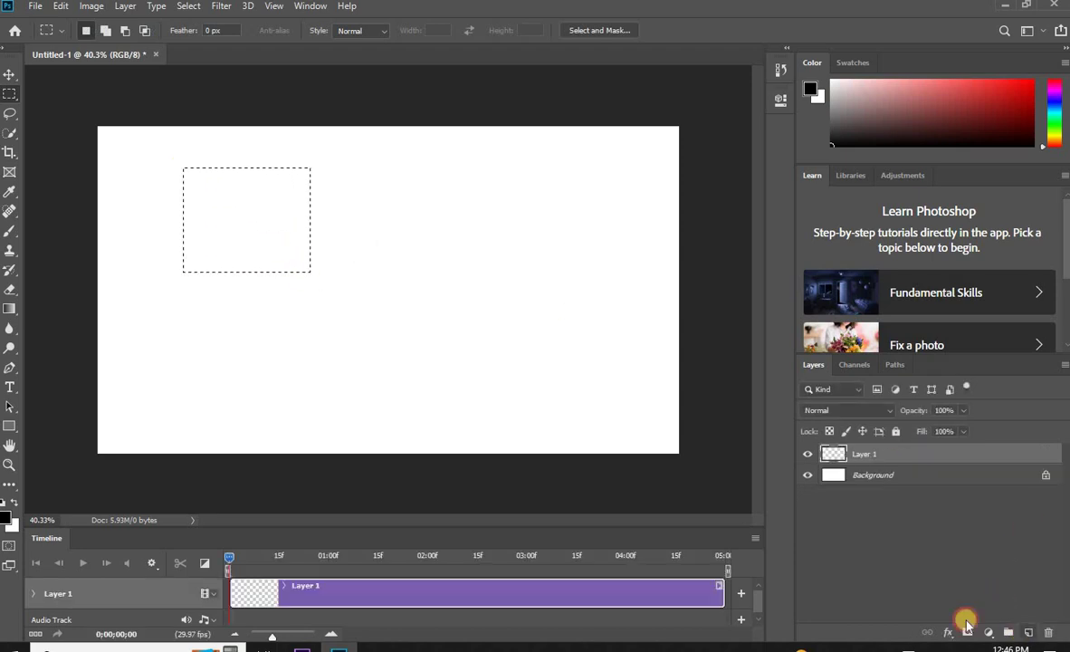
key(alt+BackSpace)
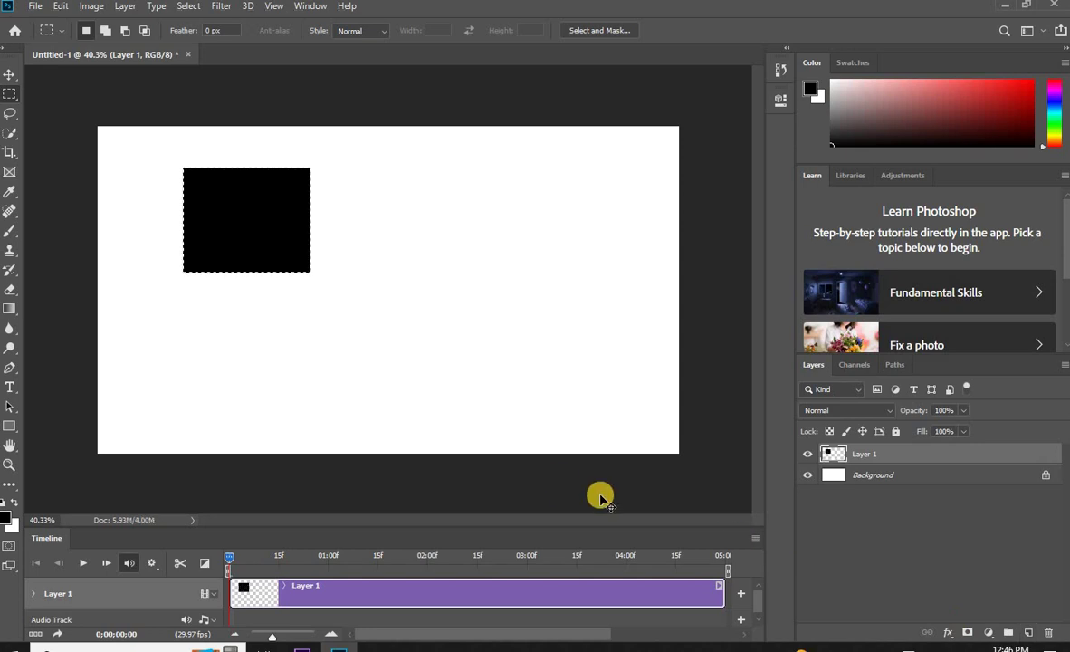
key(ctrl+d)
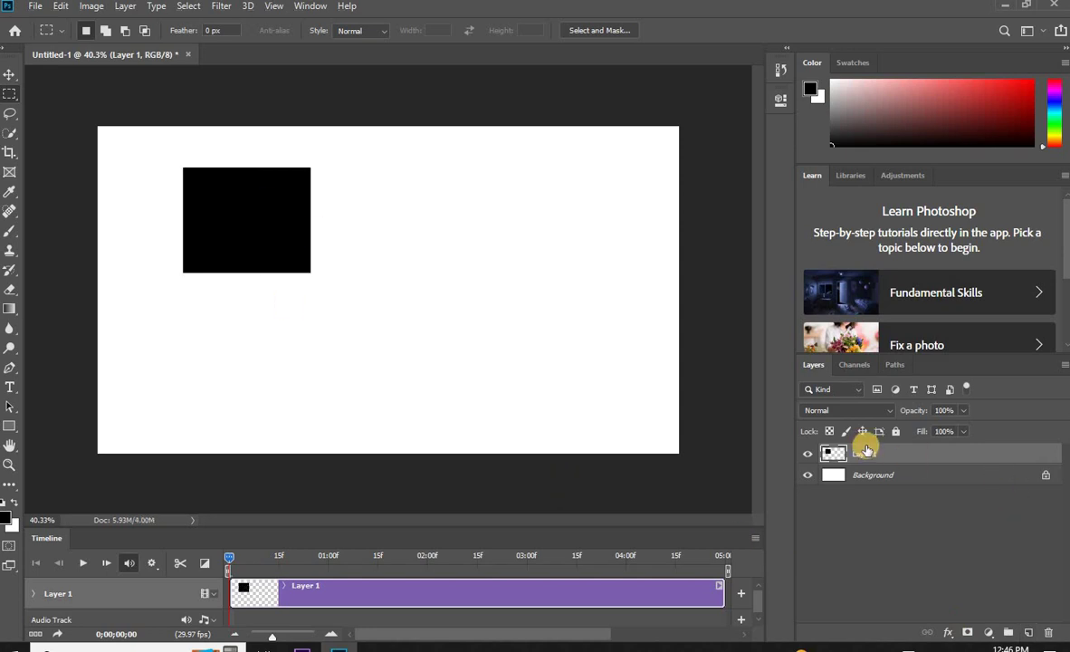
right_click(859, 462)
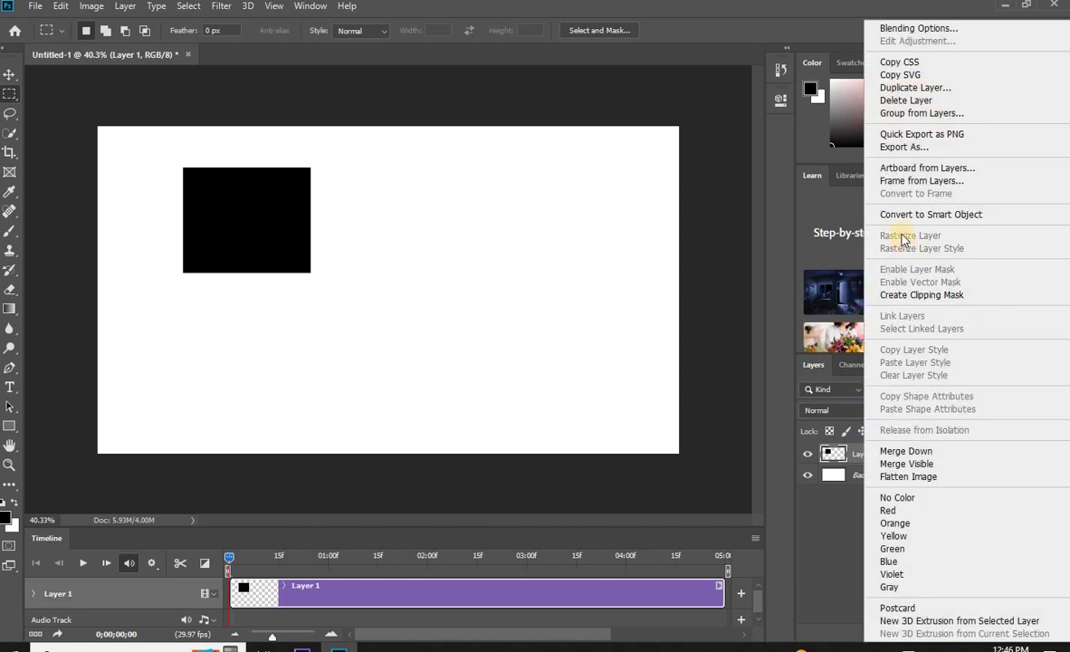
click(961, 217)
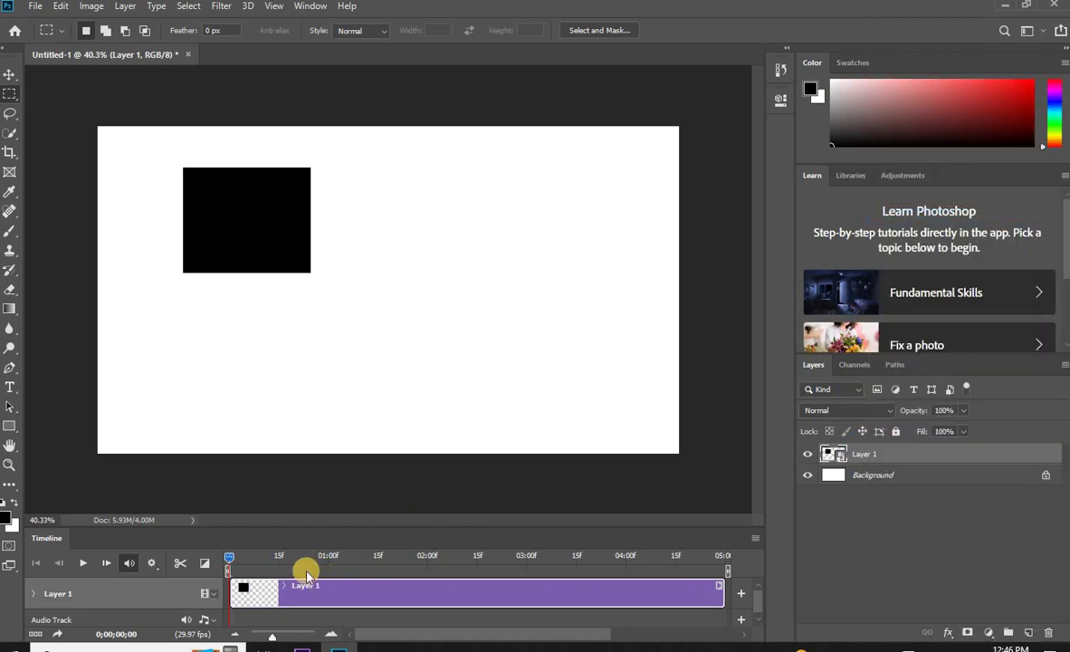
- Expand Layer 1's track and set a starting Transform keyframe at 0;00;00;00
click(33, 594)
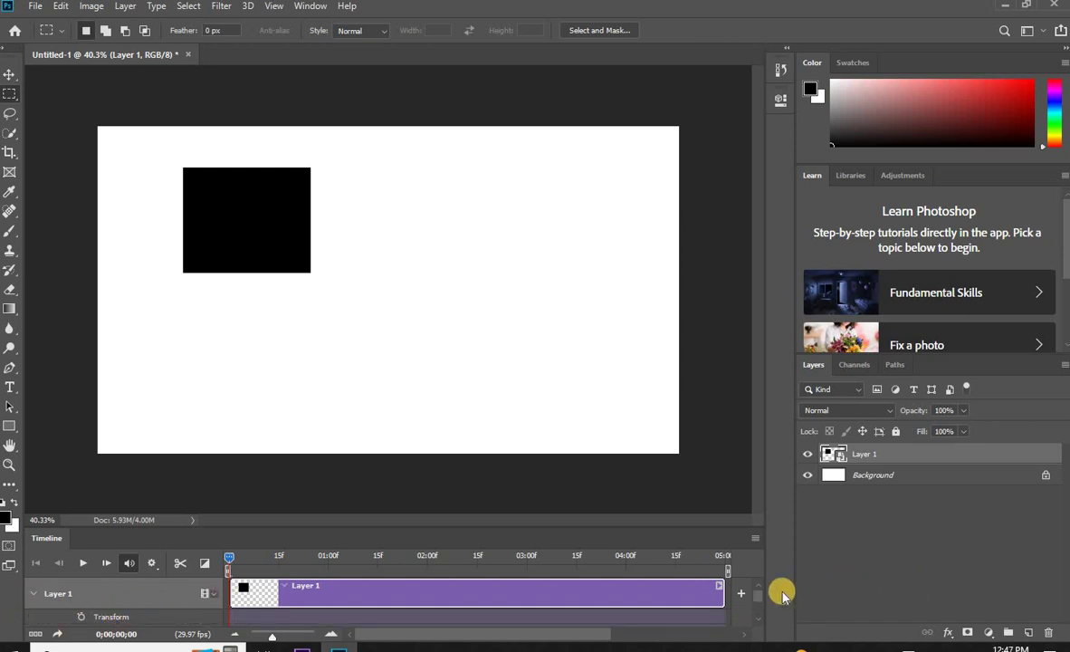
drag(762, 601, 763, 602)
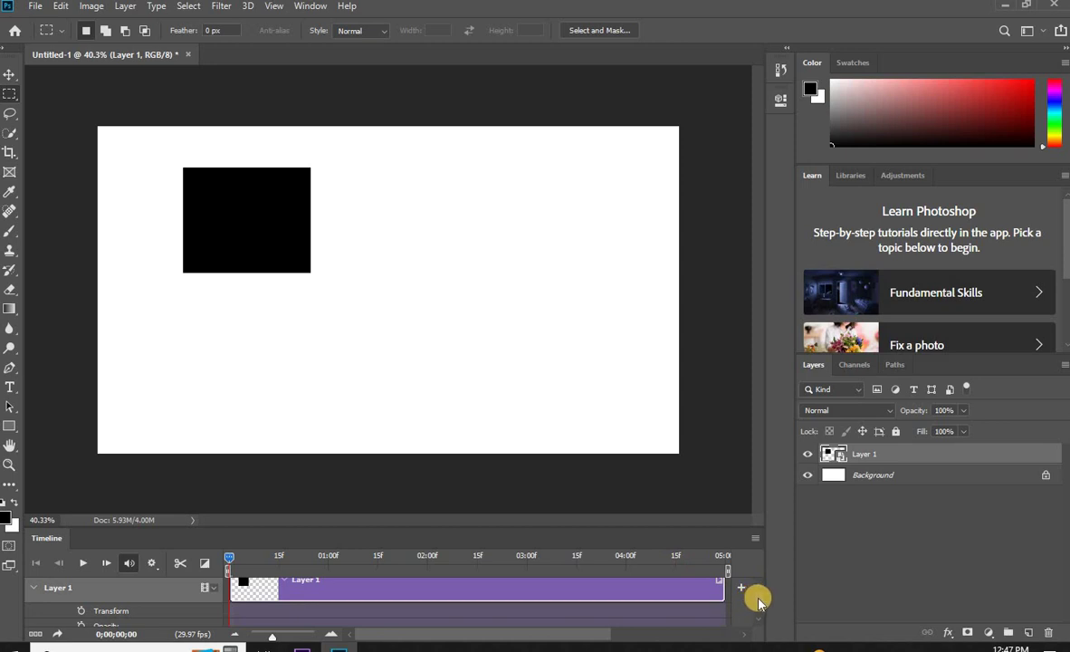
drag(759, 602, 762, 610)
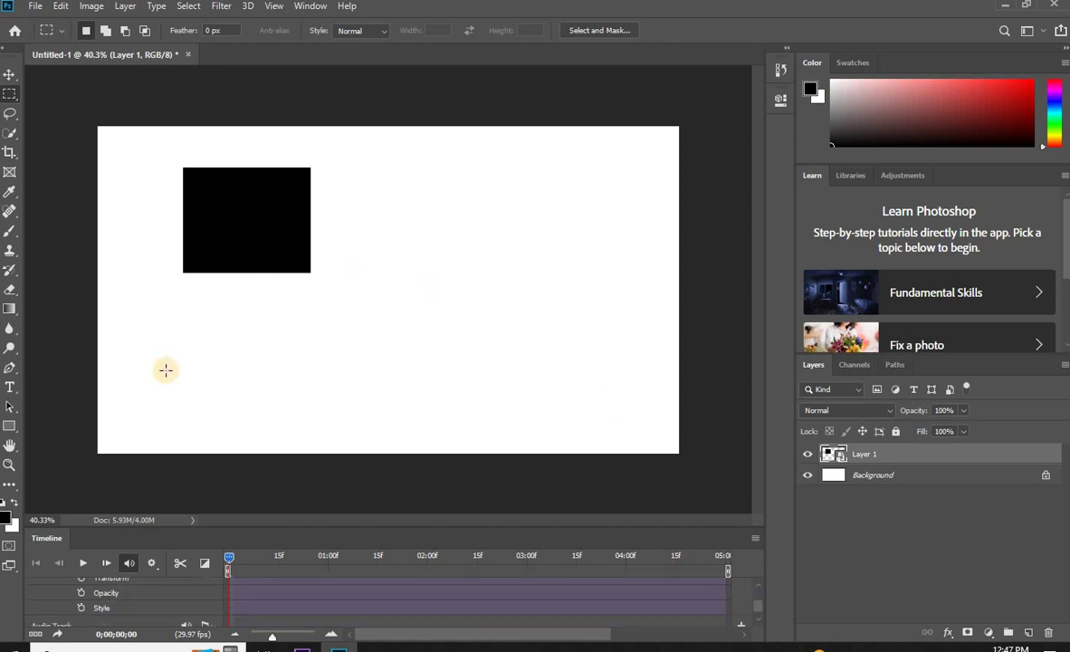
drag(761, 607, 757, 599)
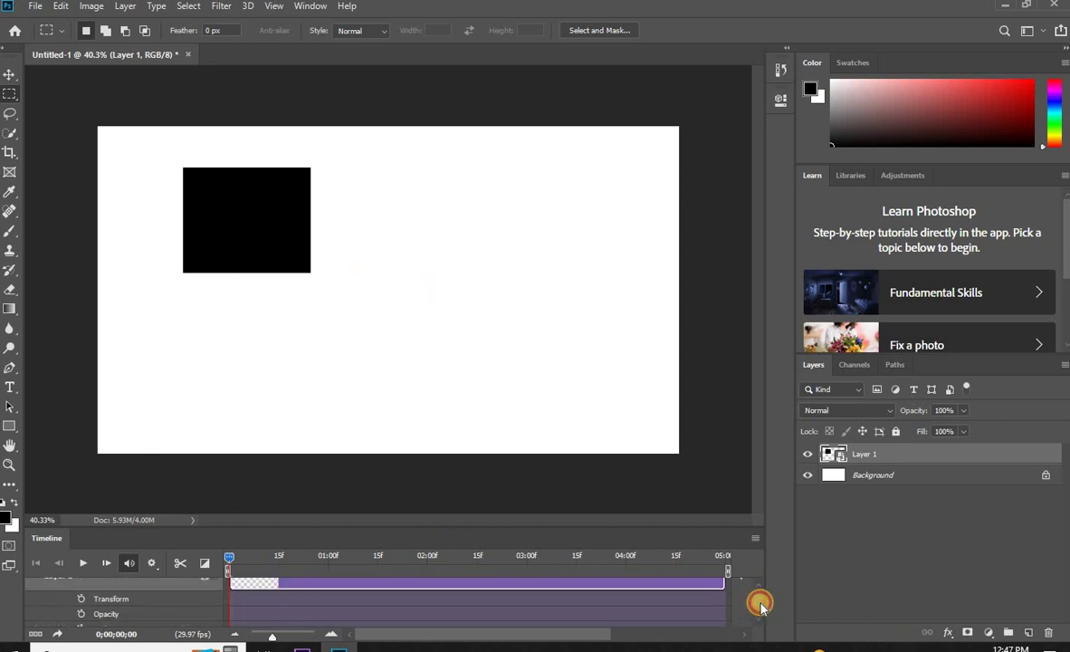
click(82, 599)
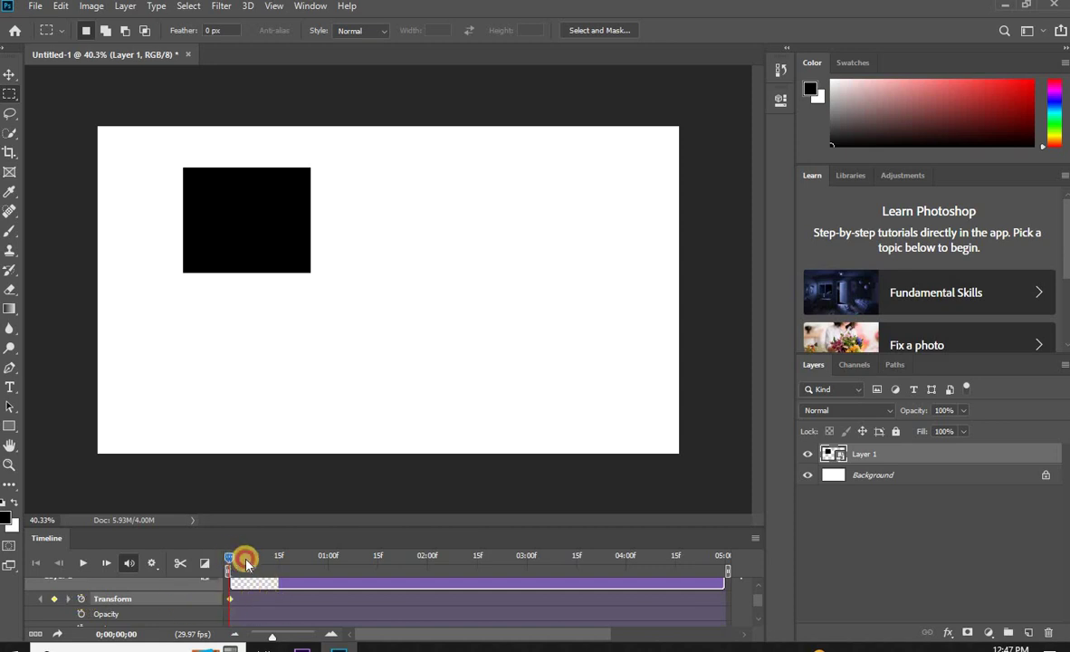
- At the one-second mark, move the square off the canvas's upper-right edge as a Transform keyframe
drag(252, 561, 328, 564)
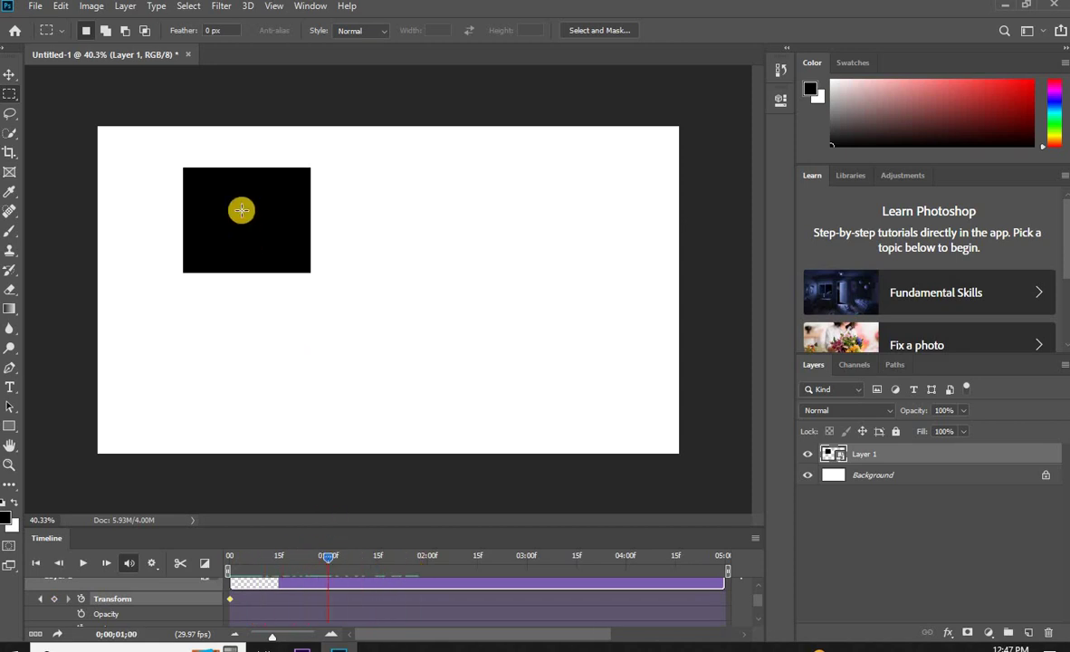
key(v)
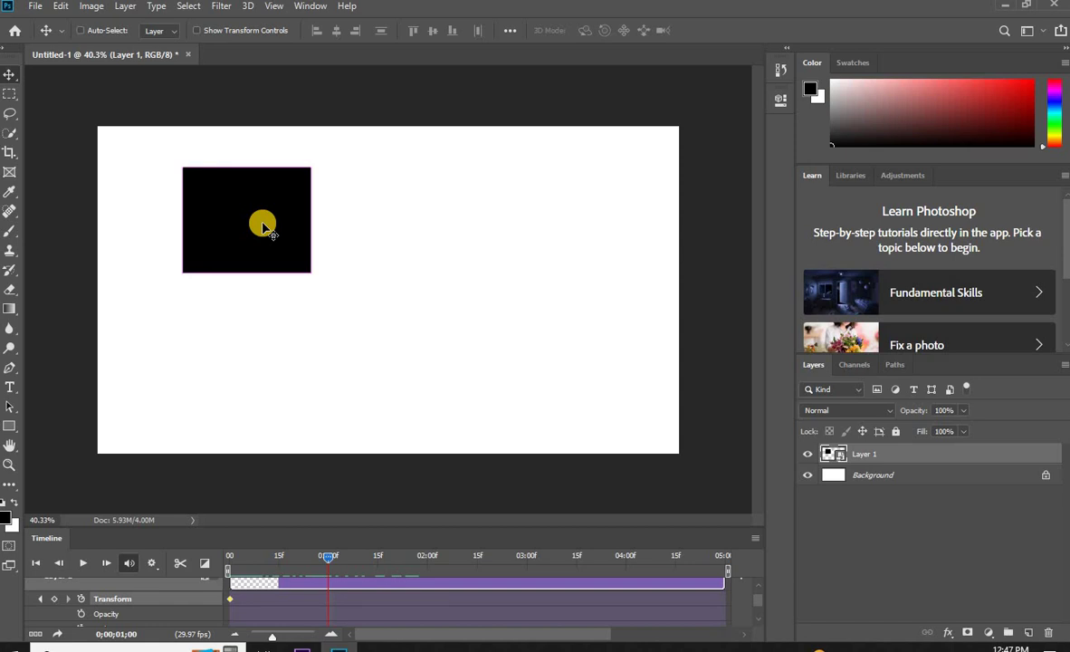
key(ctrl+t)
drag(267, 200, 769, 160)
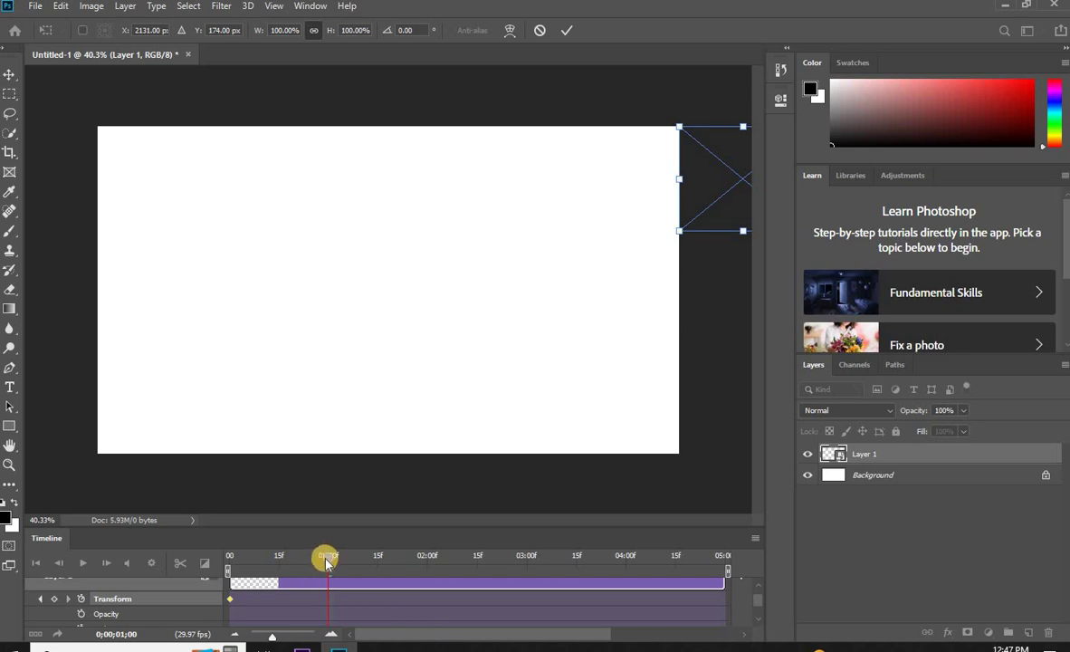
click(322, 606)
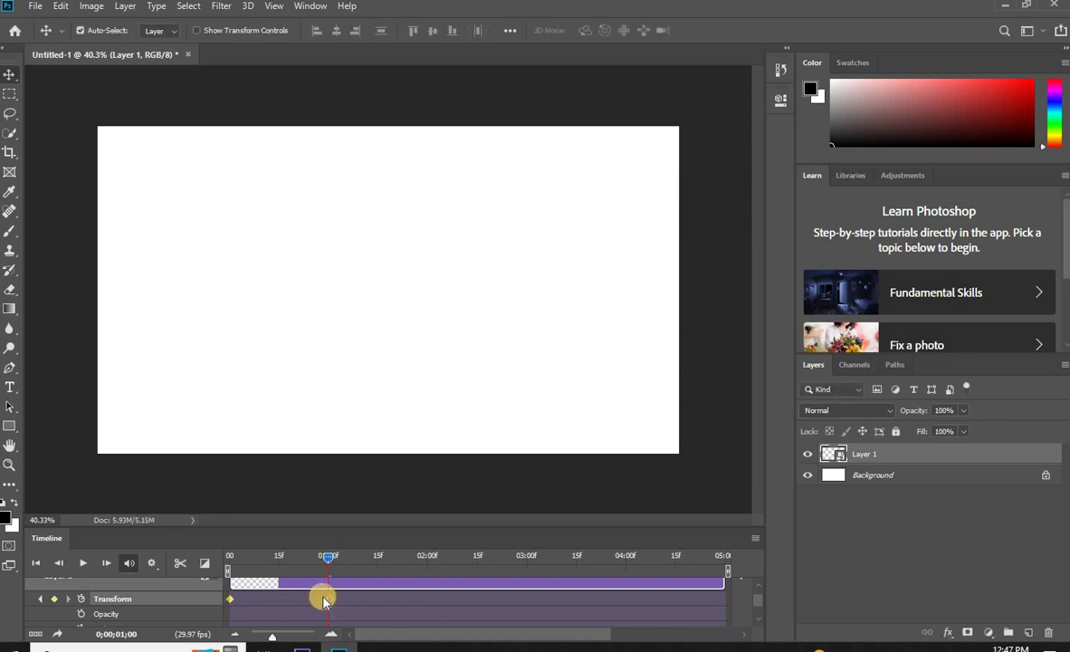
- Preview the slide, then return the playhead to the one-second keyframe
key(space)
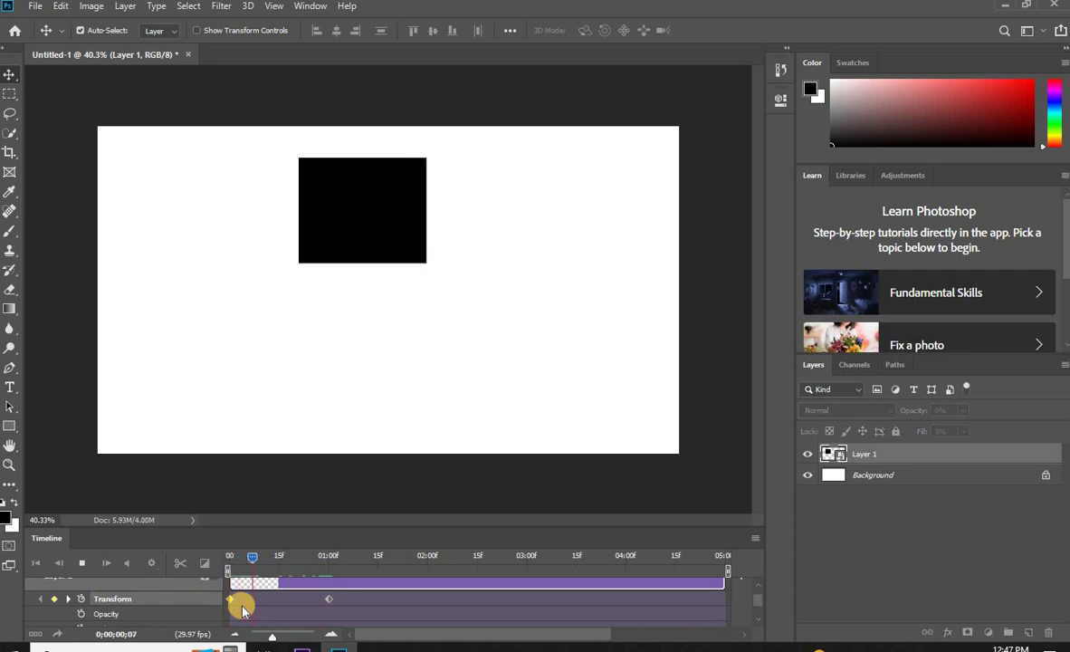
key(space)
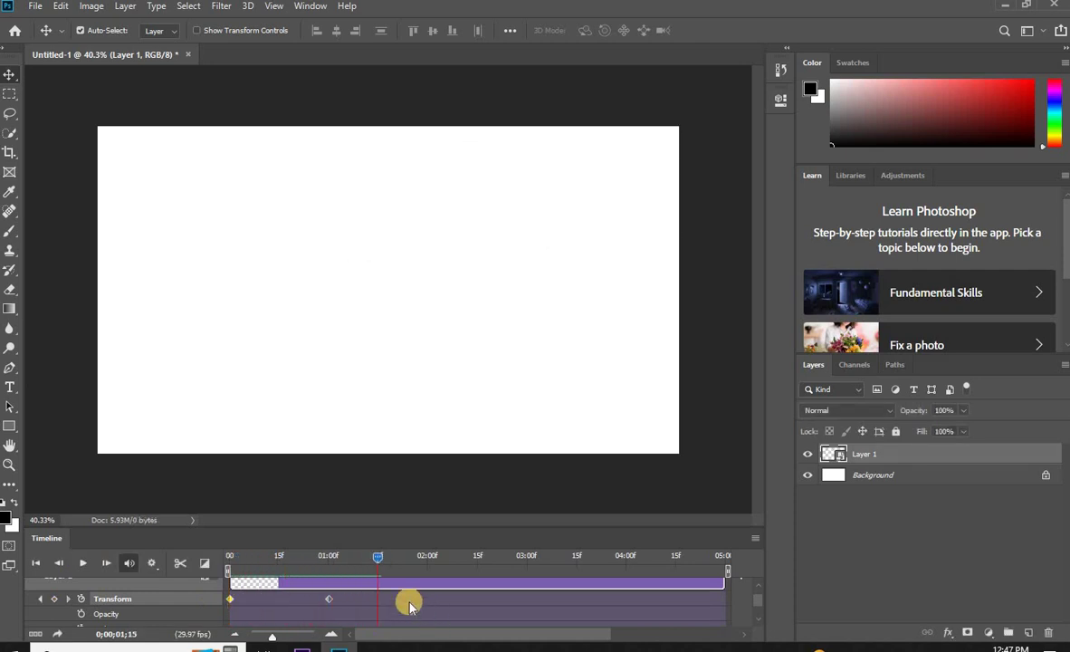
drag(379, 566, 232, 563)
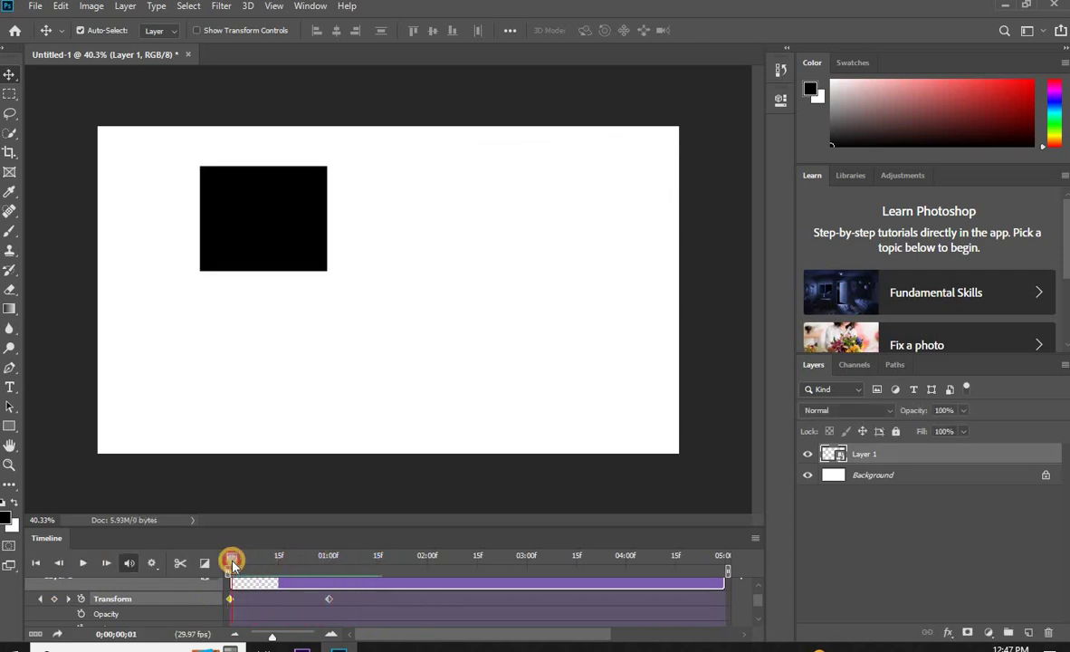
drag(230, 563, 331, 563)
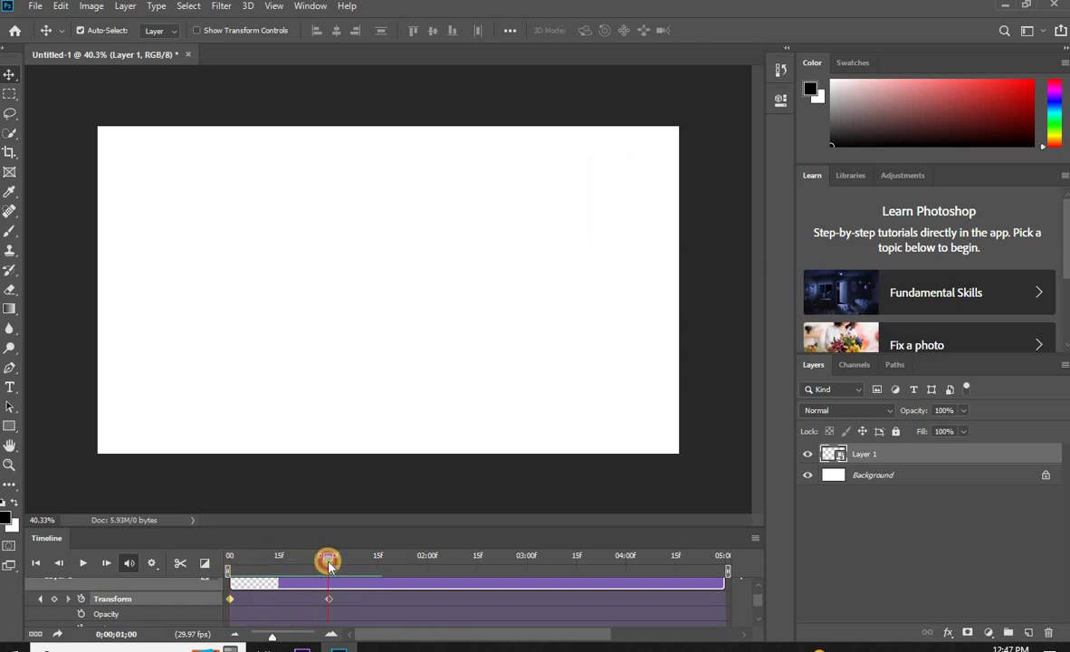
- Scale the off-canvas square to 42.02% at one second, then replay from the first frame
key(ctrl+t)
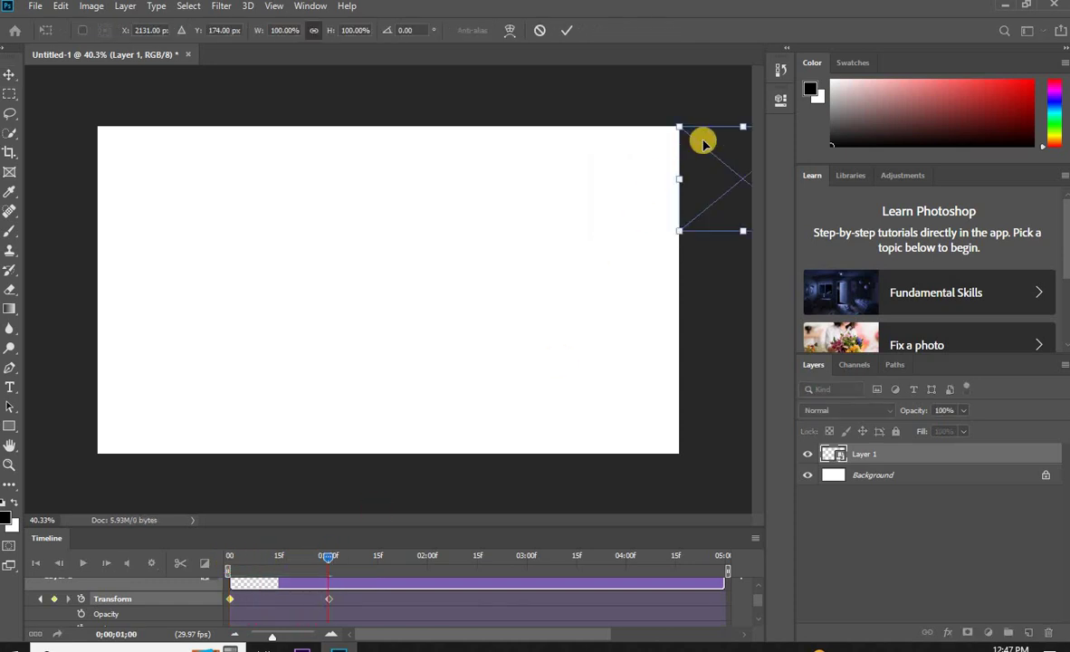
drag(679, 128, 741, 212)
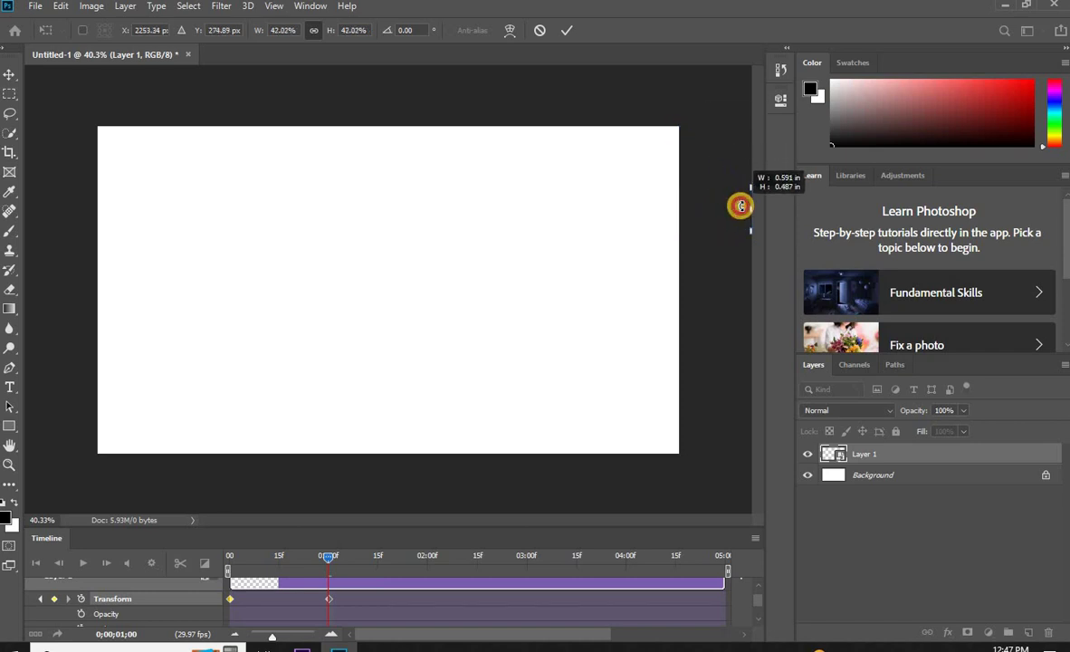
key(Return)
click(36, 562)
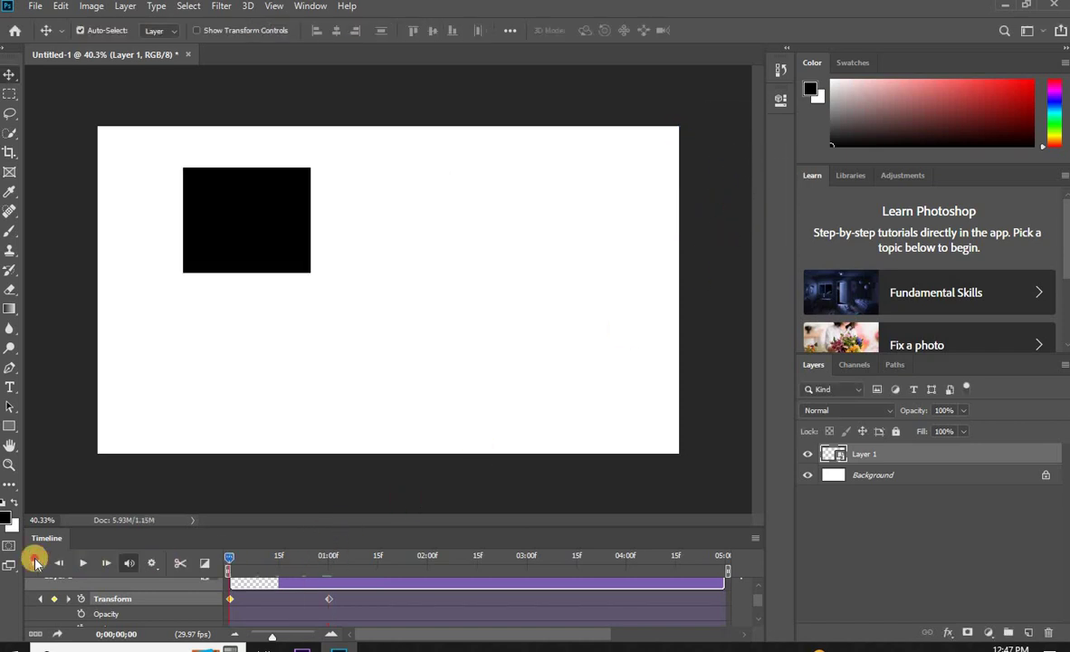
key(space)
key(space)
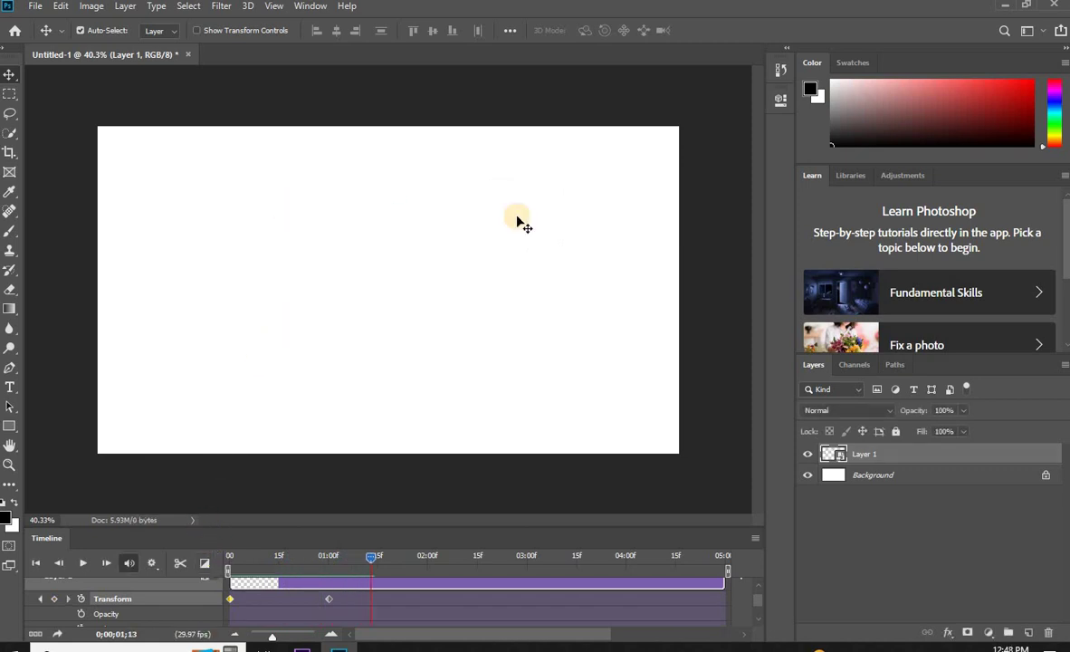
key(ctrl+z)
key(ctrl+z)
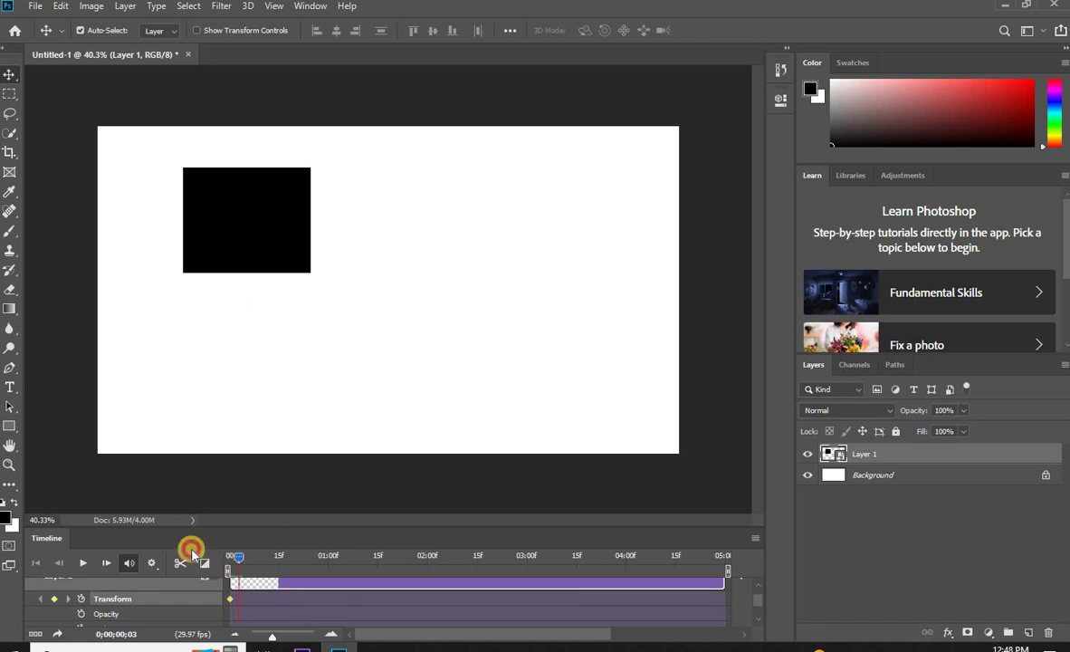
- Rotate the square about 82 degrees near one second as a new Transform keyframe
key(ctrl)
key(ctrl+t)
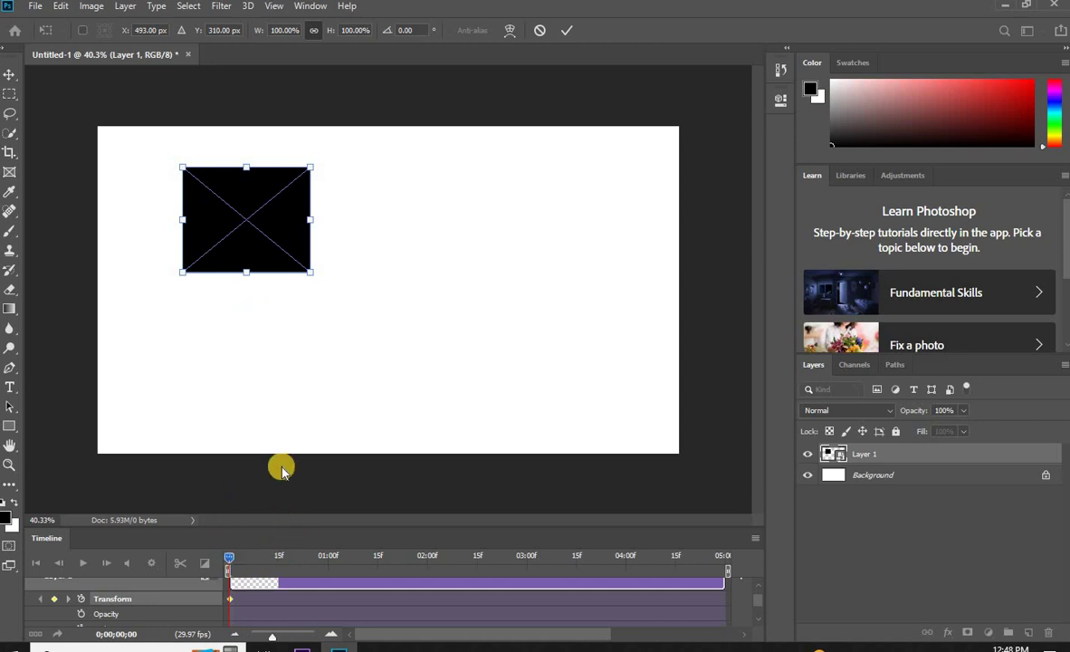
click(11, 72)
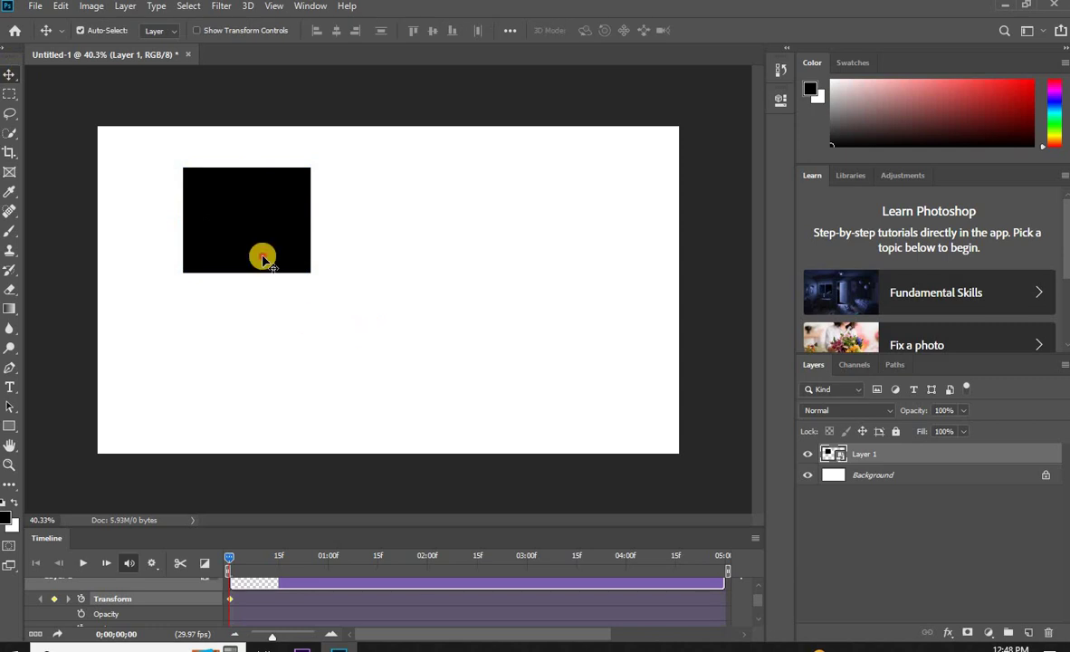
drag(294, 571, 325, 572)
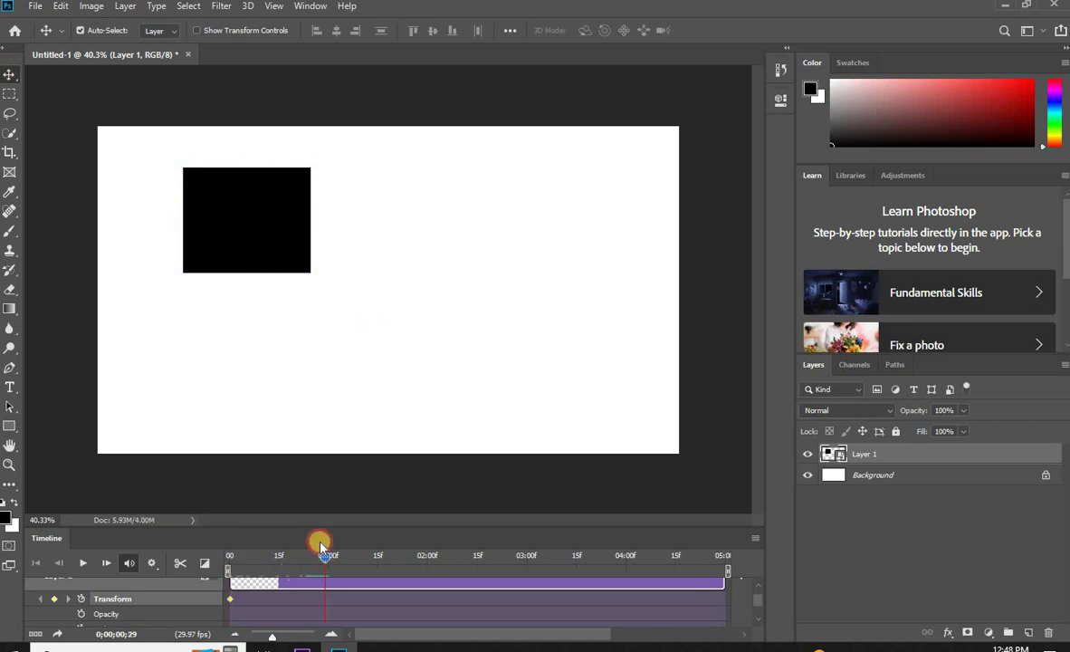
click(283, 250)
key(ctrl+t)
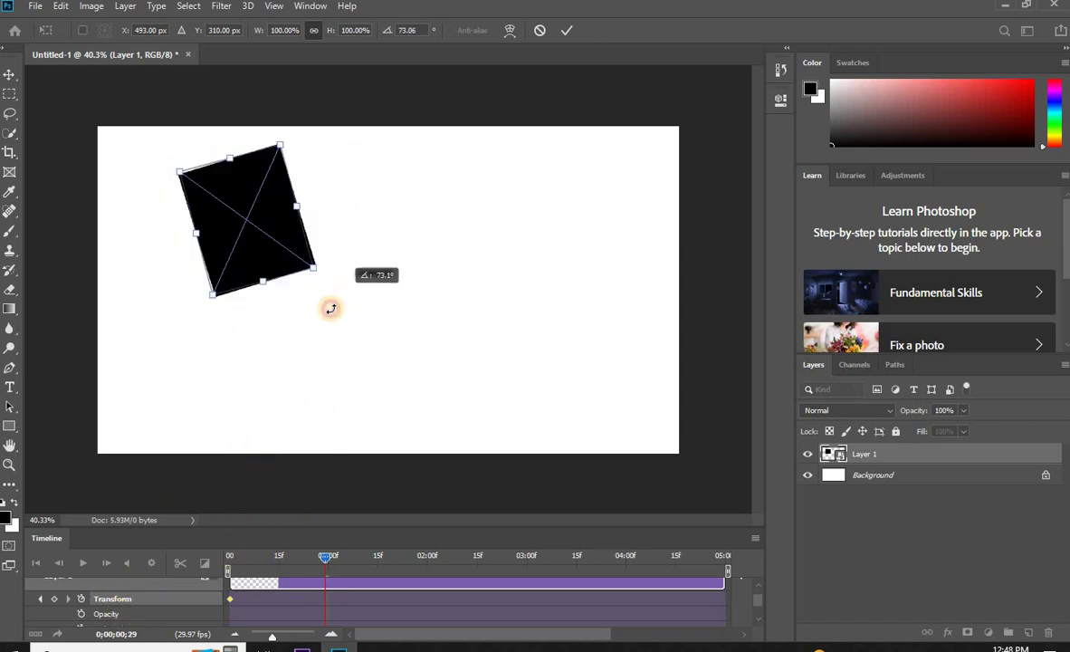
drag(345, 180, 330, 303)
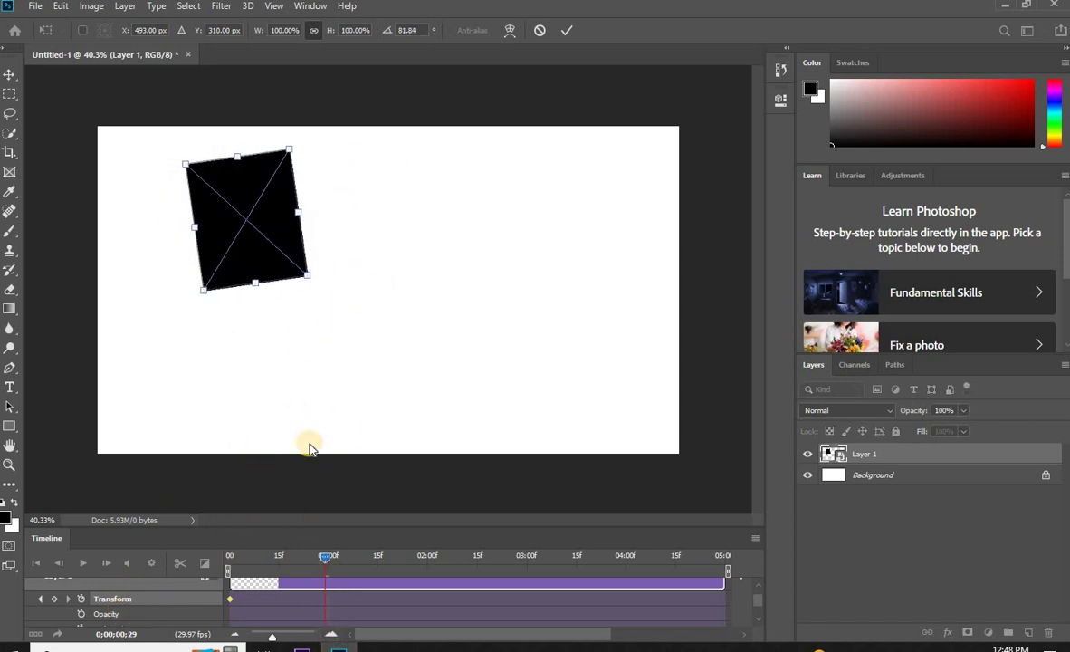
key(Return)
- Set a -95.60° rotation keyframe at 0;00;01;12 and replay the animation to check it
click(82, 563)
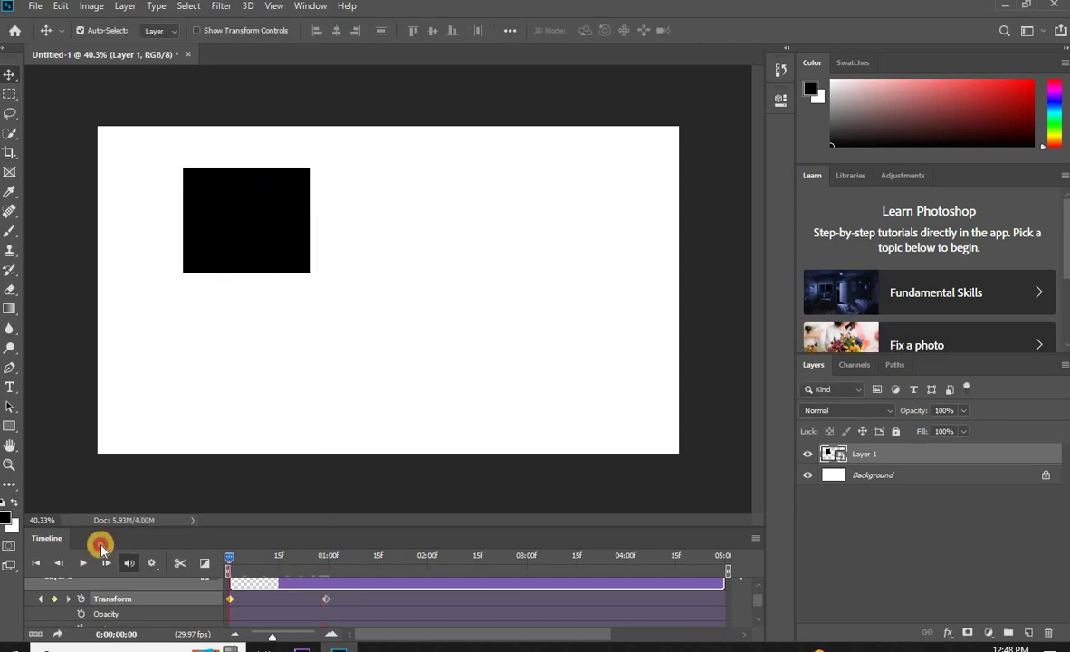
key(space)
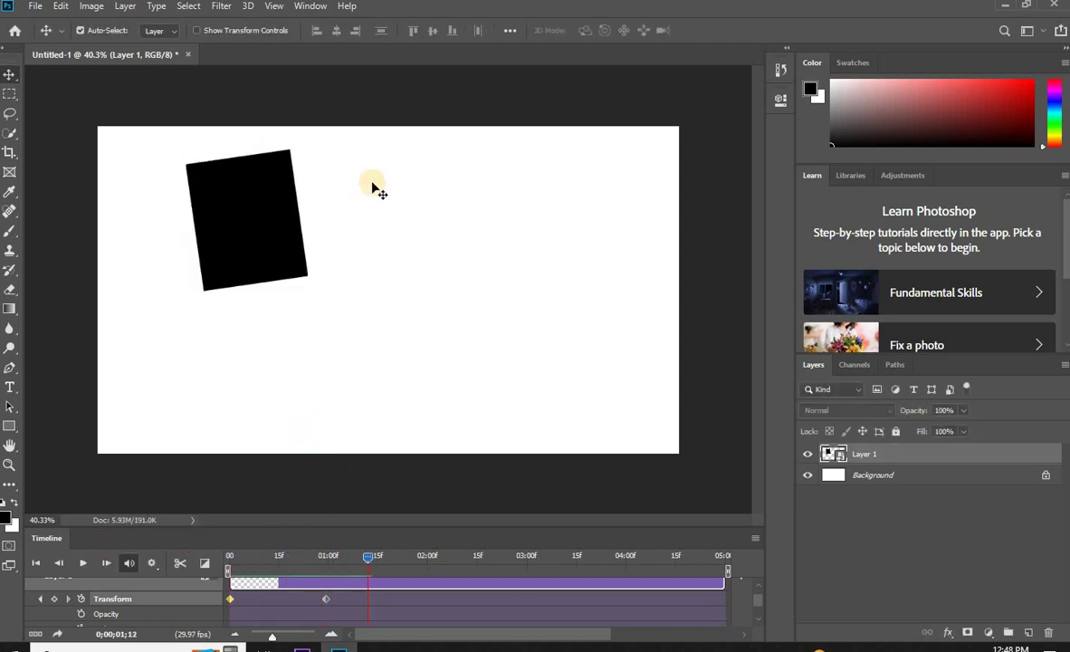
key(ctrl+t)
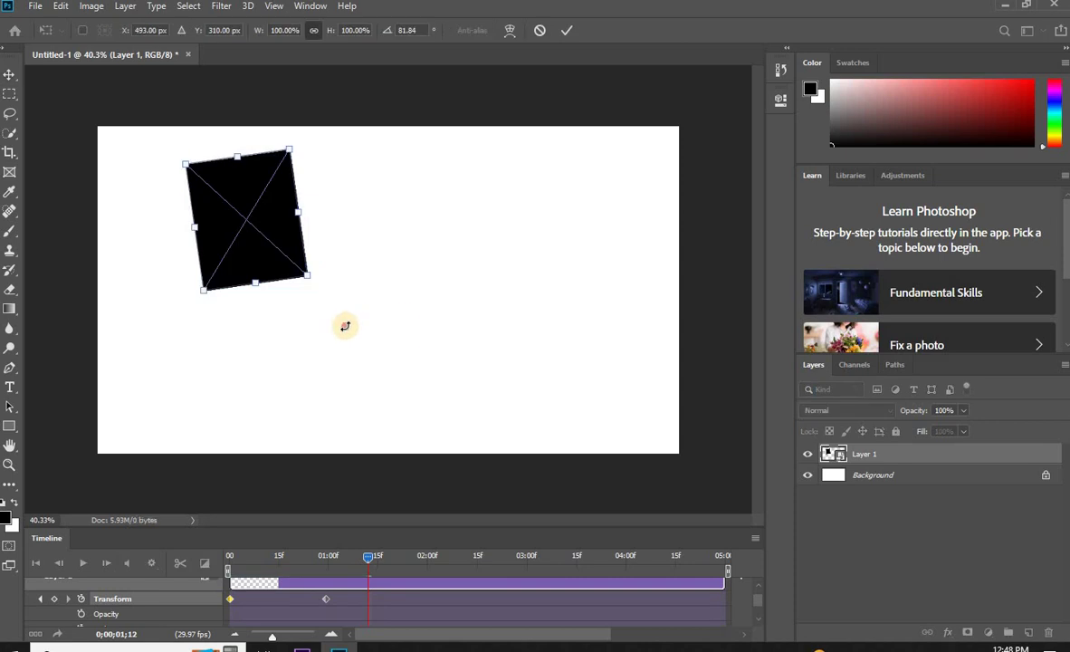
mouse_move(347, 322)
mouse_down()
mouse_move(155, 172)
mouse_move(310, 538)
mouse_up()
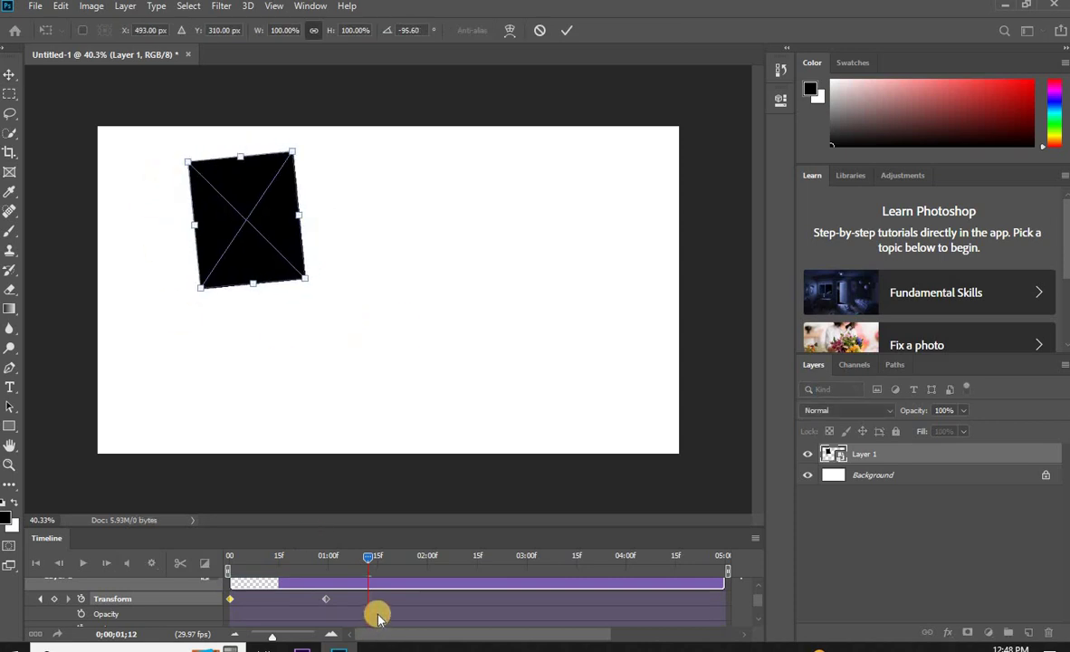
key(Return)
click(36, 562)
click(82, 562)
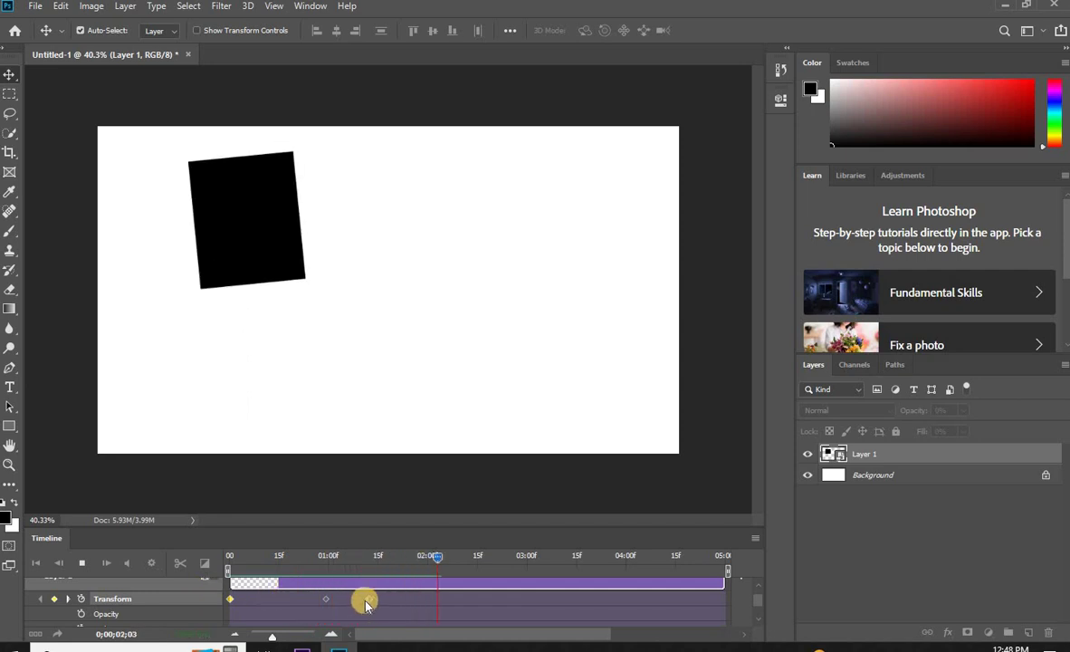
click(371, 600)
- Move the later rotation keyframe to about 4;15, preview, and rewind to 0;00;00;00
drag(370, 600, 693, 600)
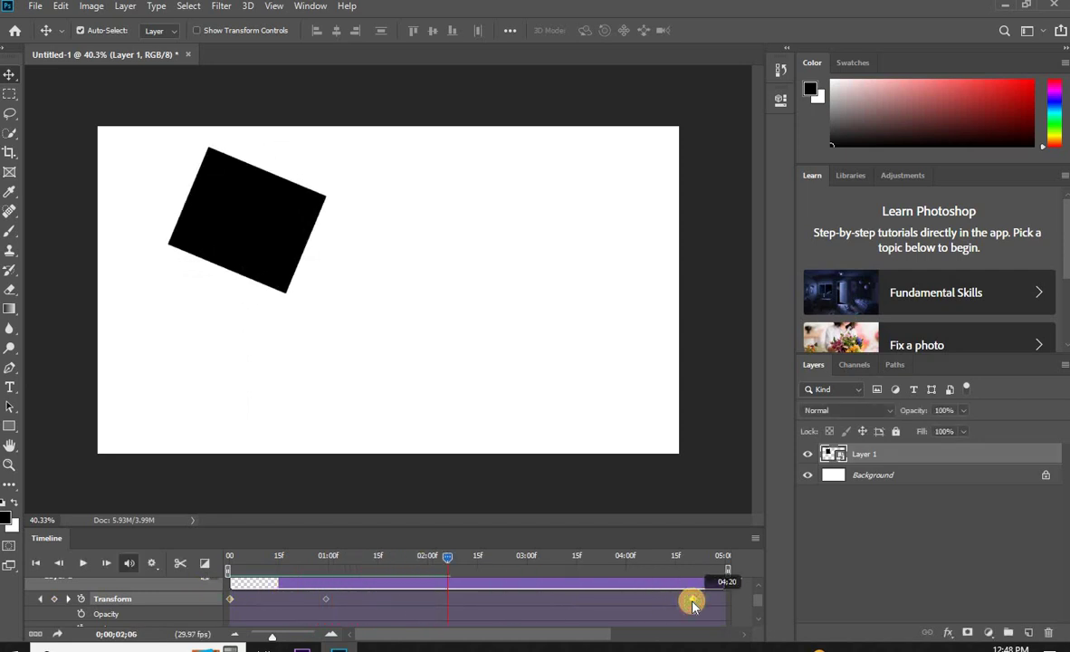
click(36, 563)
click(82, 563)
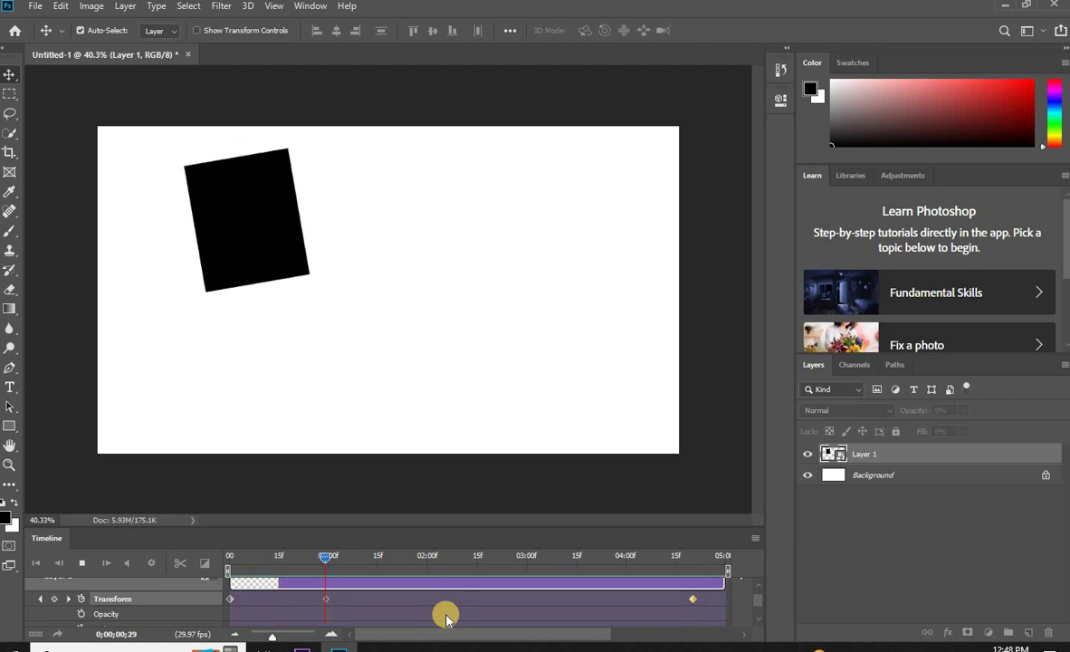
key(space)
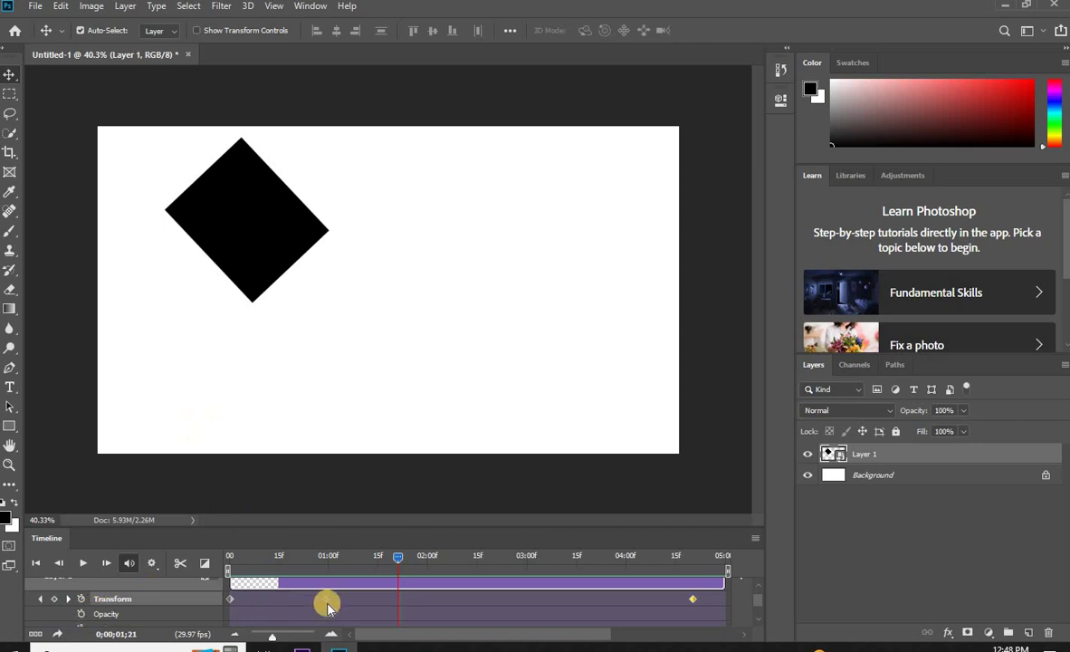
drag(399, 556, 151, 564)
- Start Opacity keyframing and fade the square to 30% opacity at about 2;04
click(127, 567)
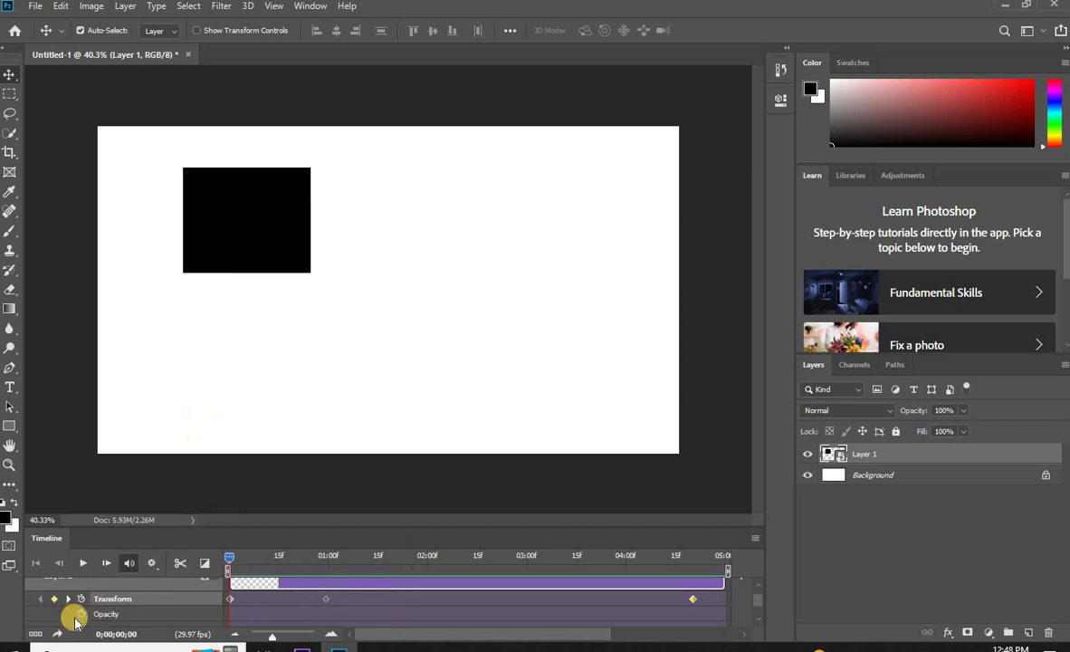
click(83, 614)
drag(230, 557, 438, 578)
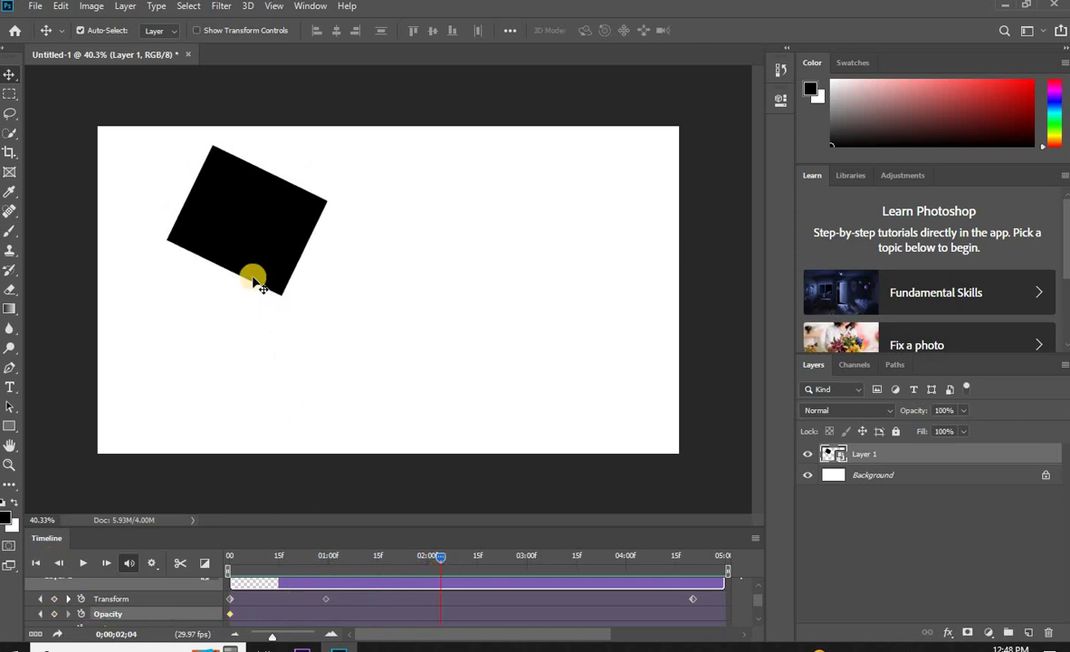
click(284, 257)
click(944, 410)
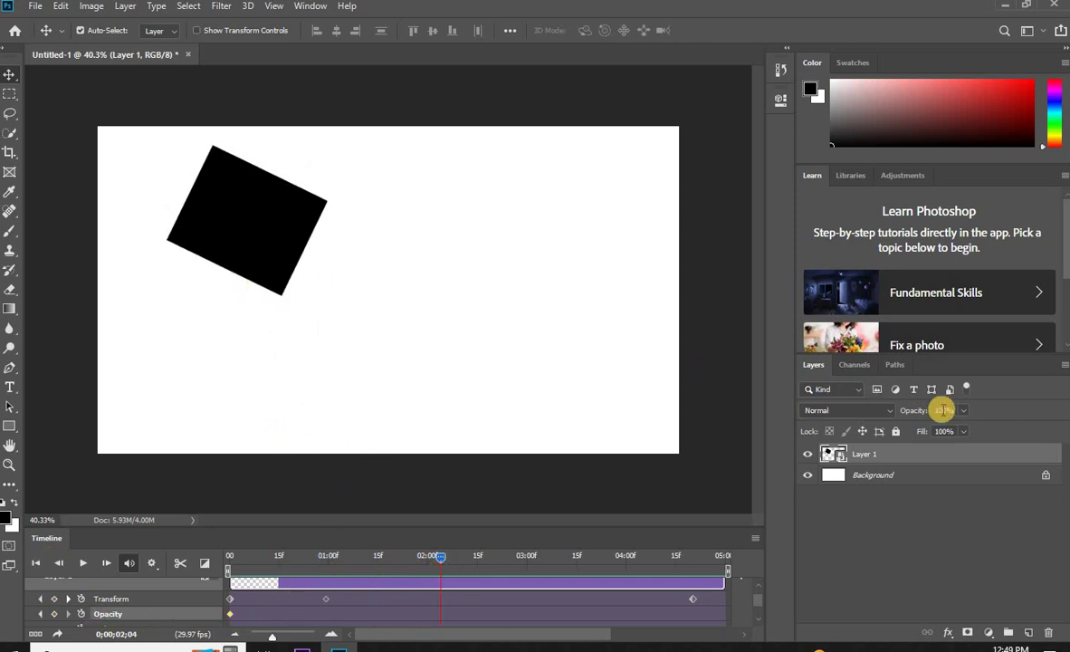
drag(957, 409, 914, 438)
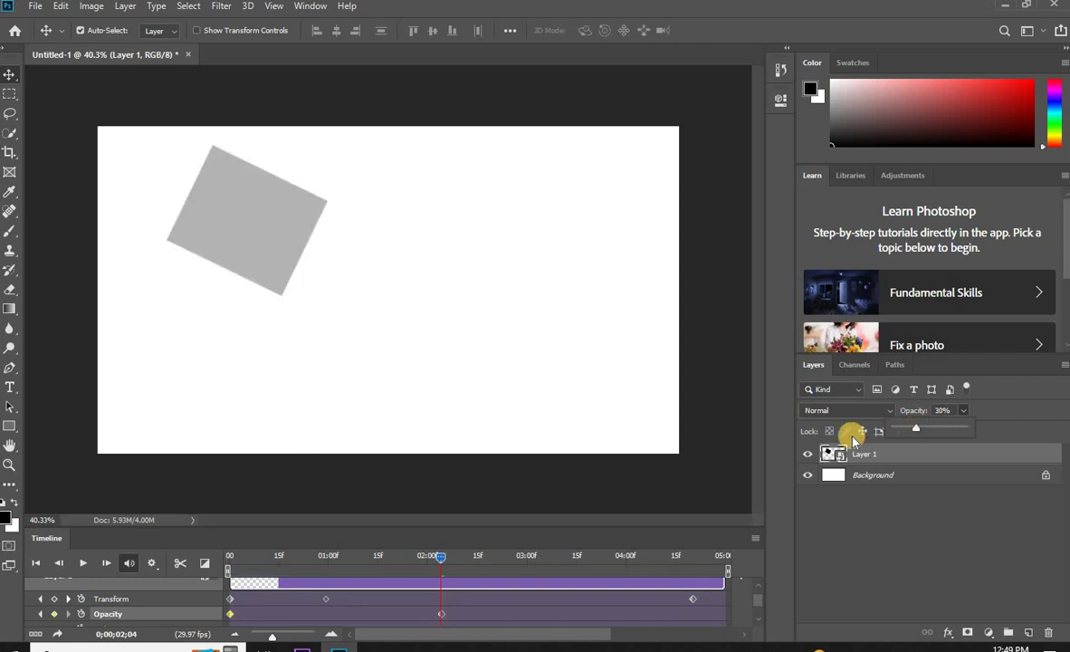
- Preview the fade and stop playback near 3;28
click(81, 598)
key(space)
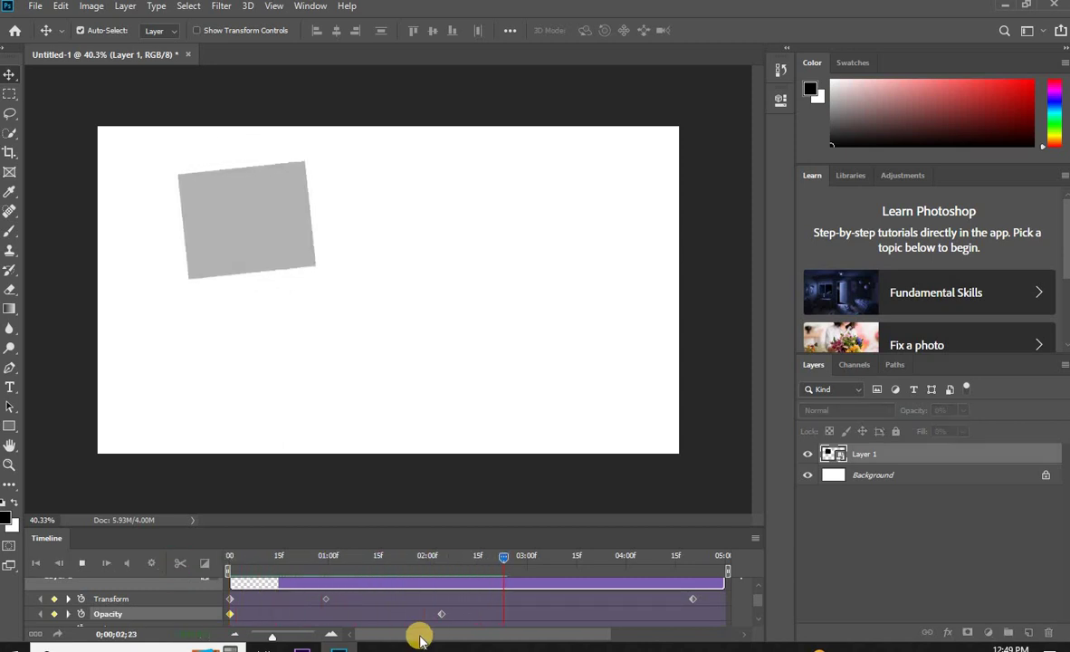
key(space)
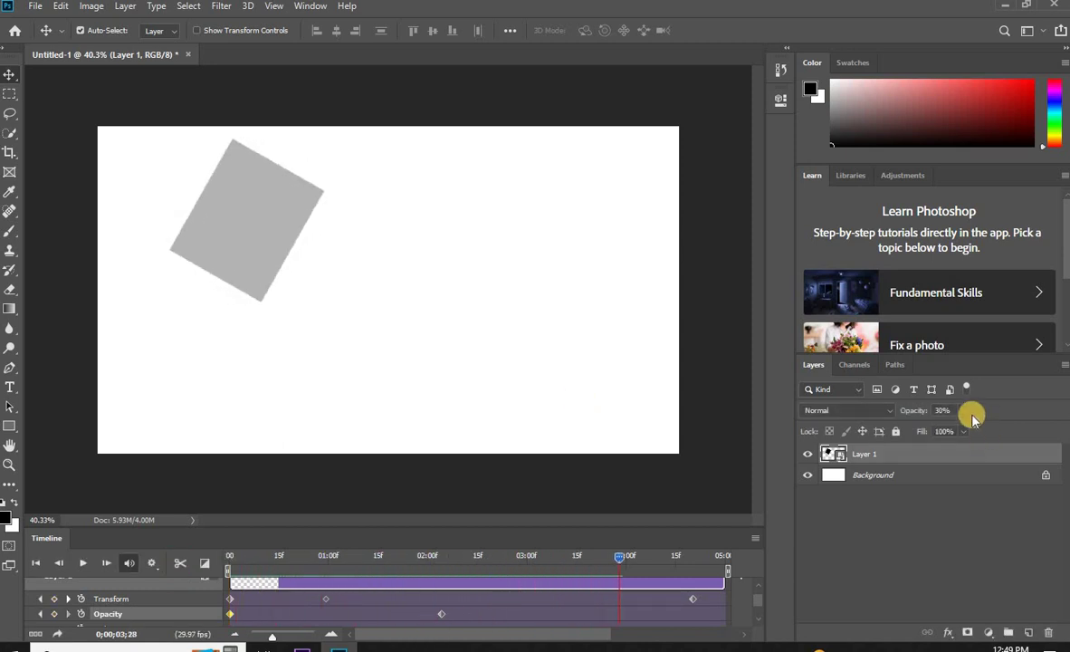
- Bring the square's opacity back to 100% at 3;28
key(0)
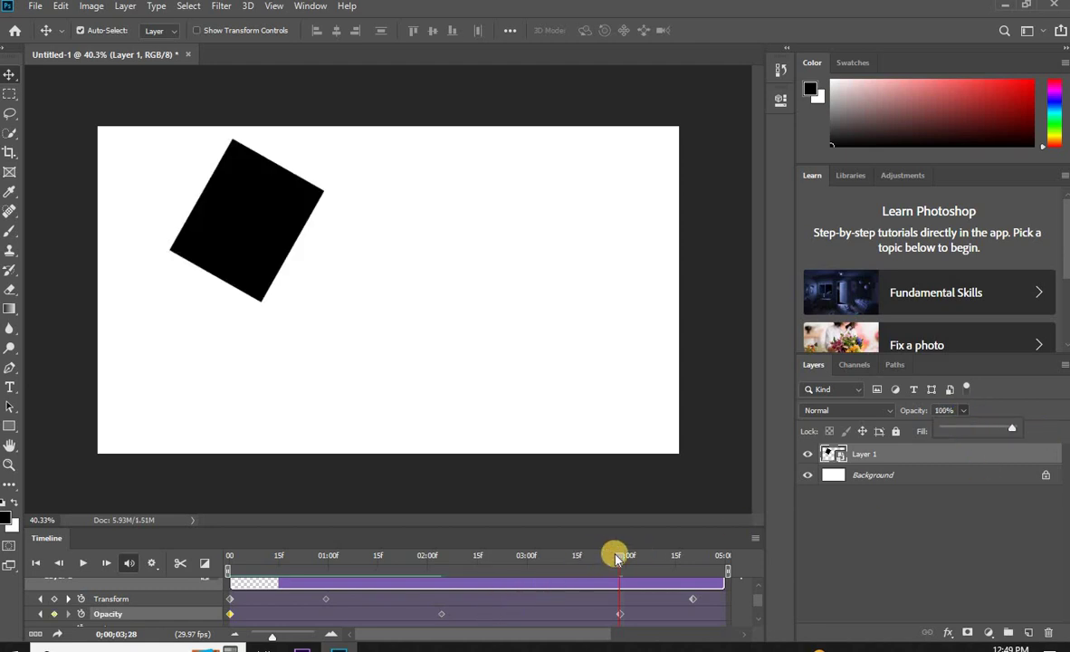
drag(617, 555, 519, 556)
key(space)
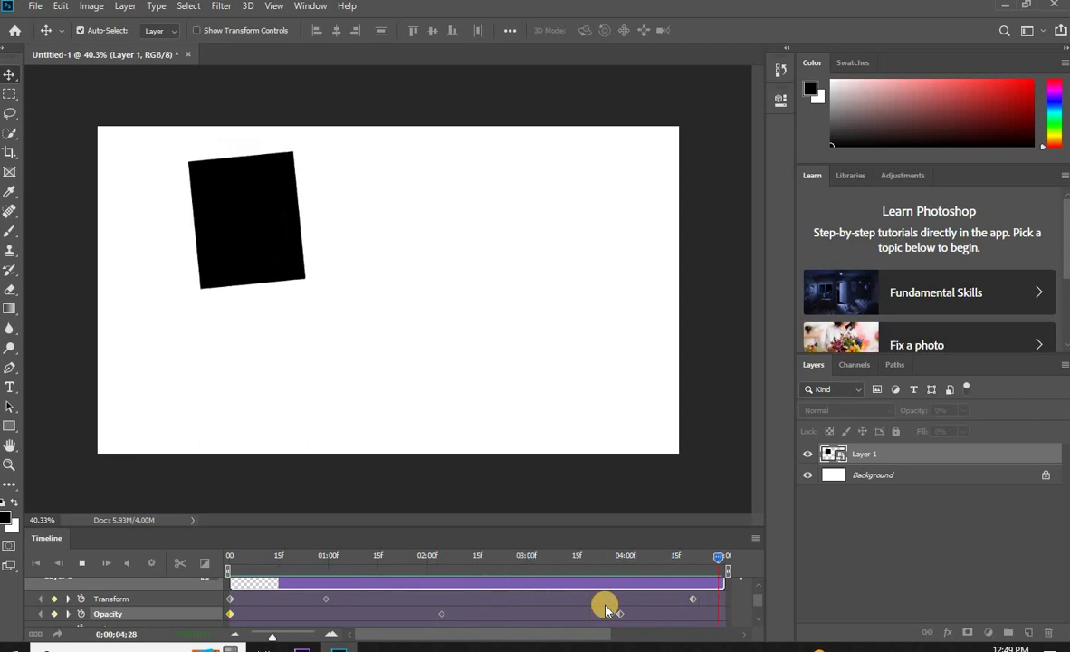
- Replay the animation, stop near 1;01, and set the square's opacity to 30%
key(space)
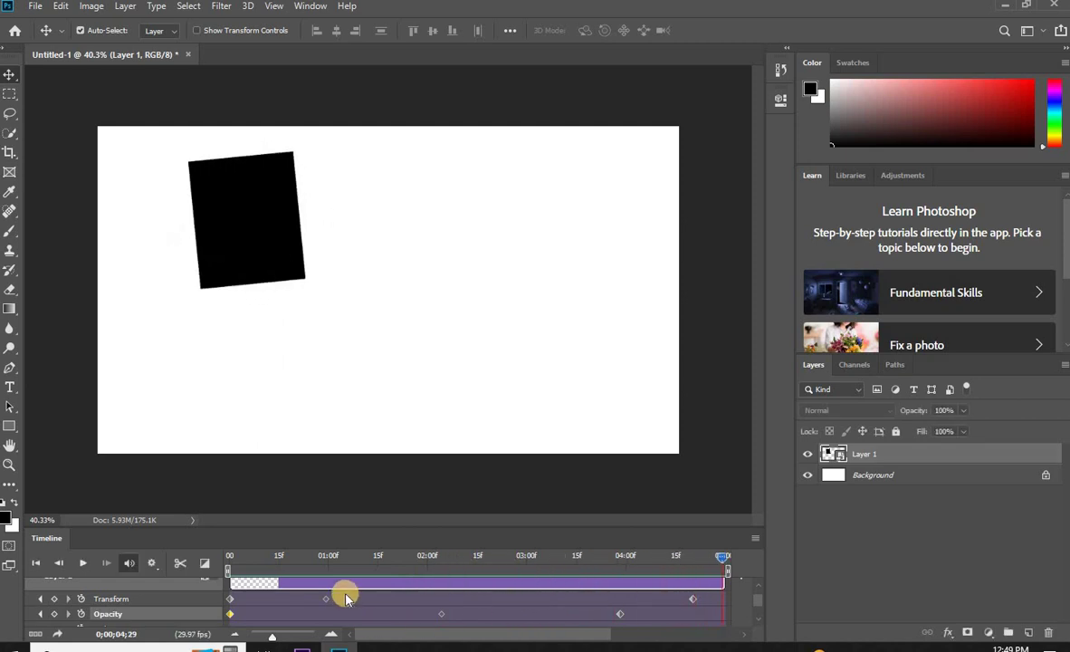
key(space)
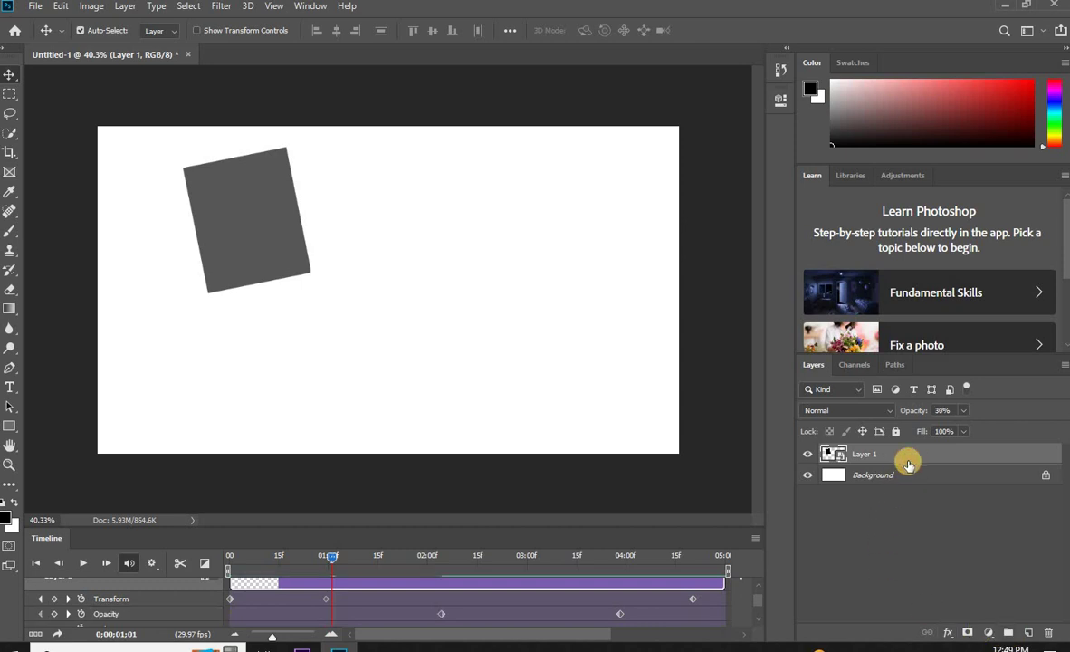
key(3)
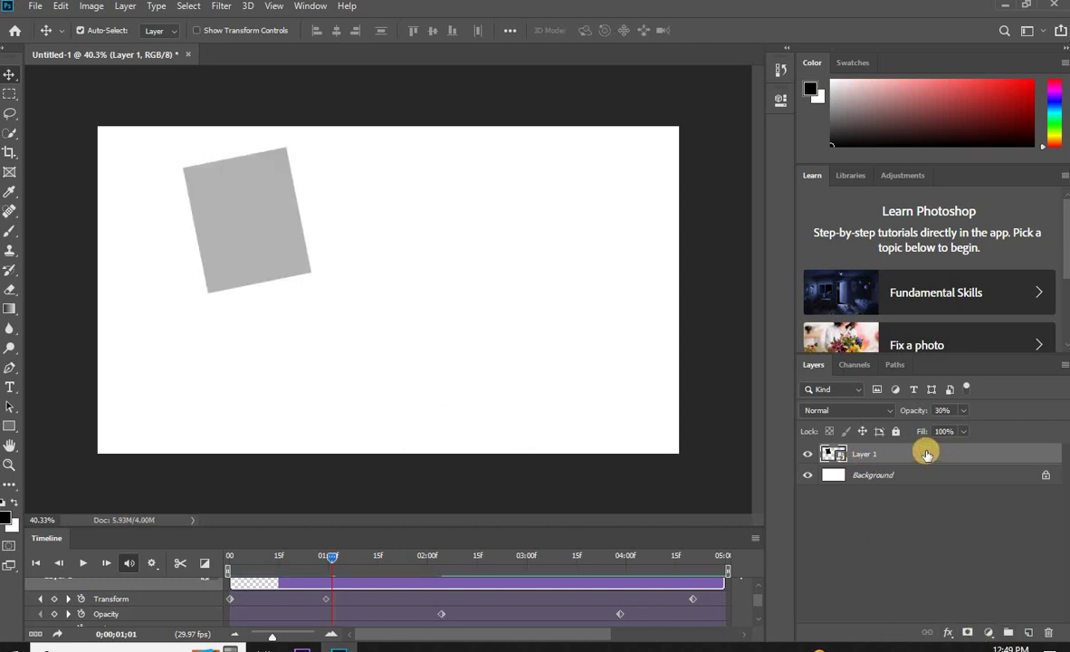